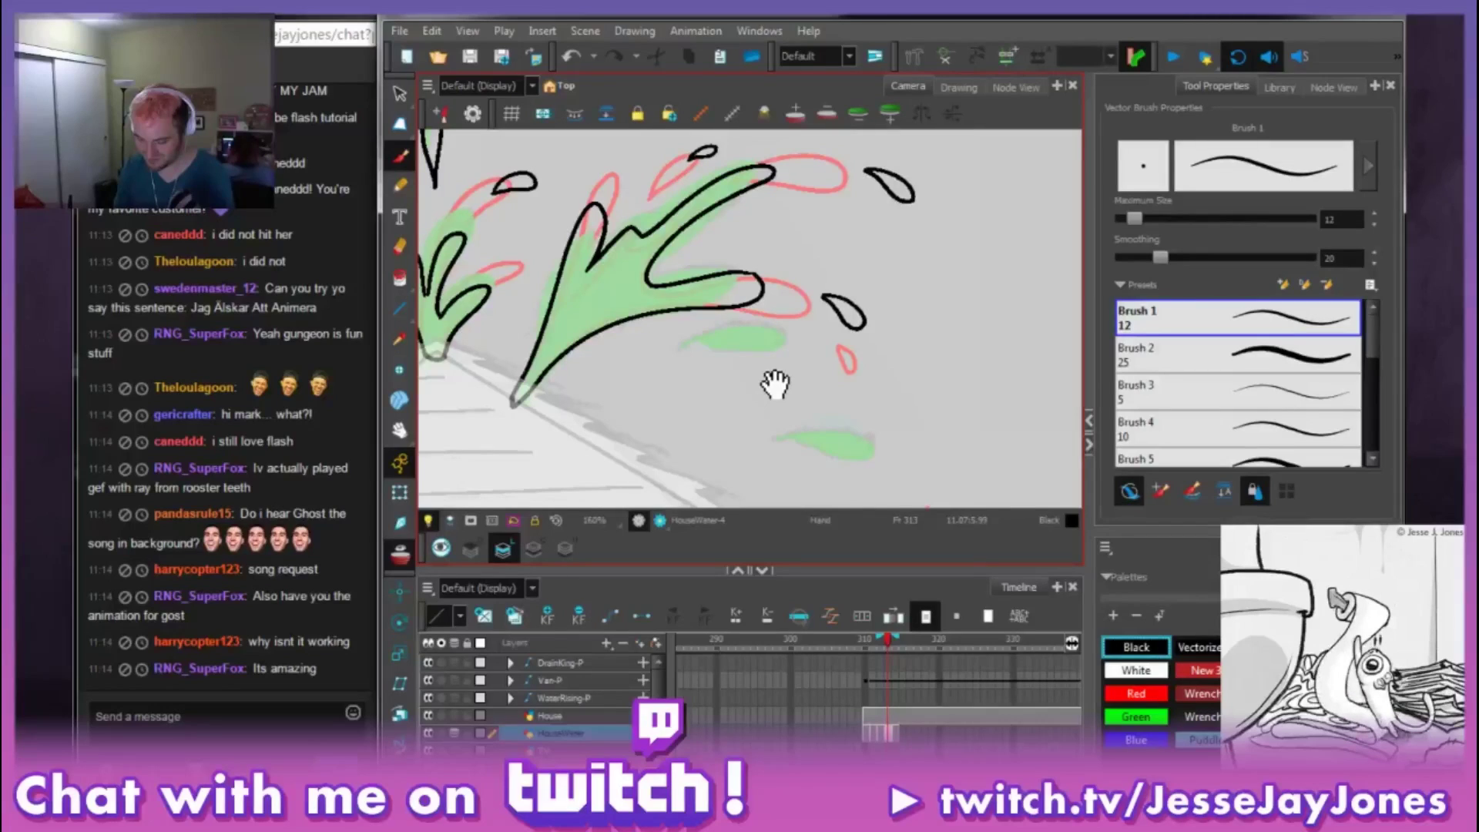
# Step: Bring OBS forward with Alt+Tab and minimize it to reveal the Edge Start page
pyautogui.hotkey('alt', 'Tab')
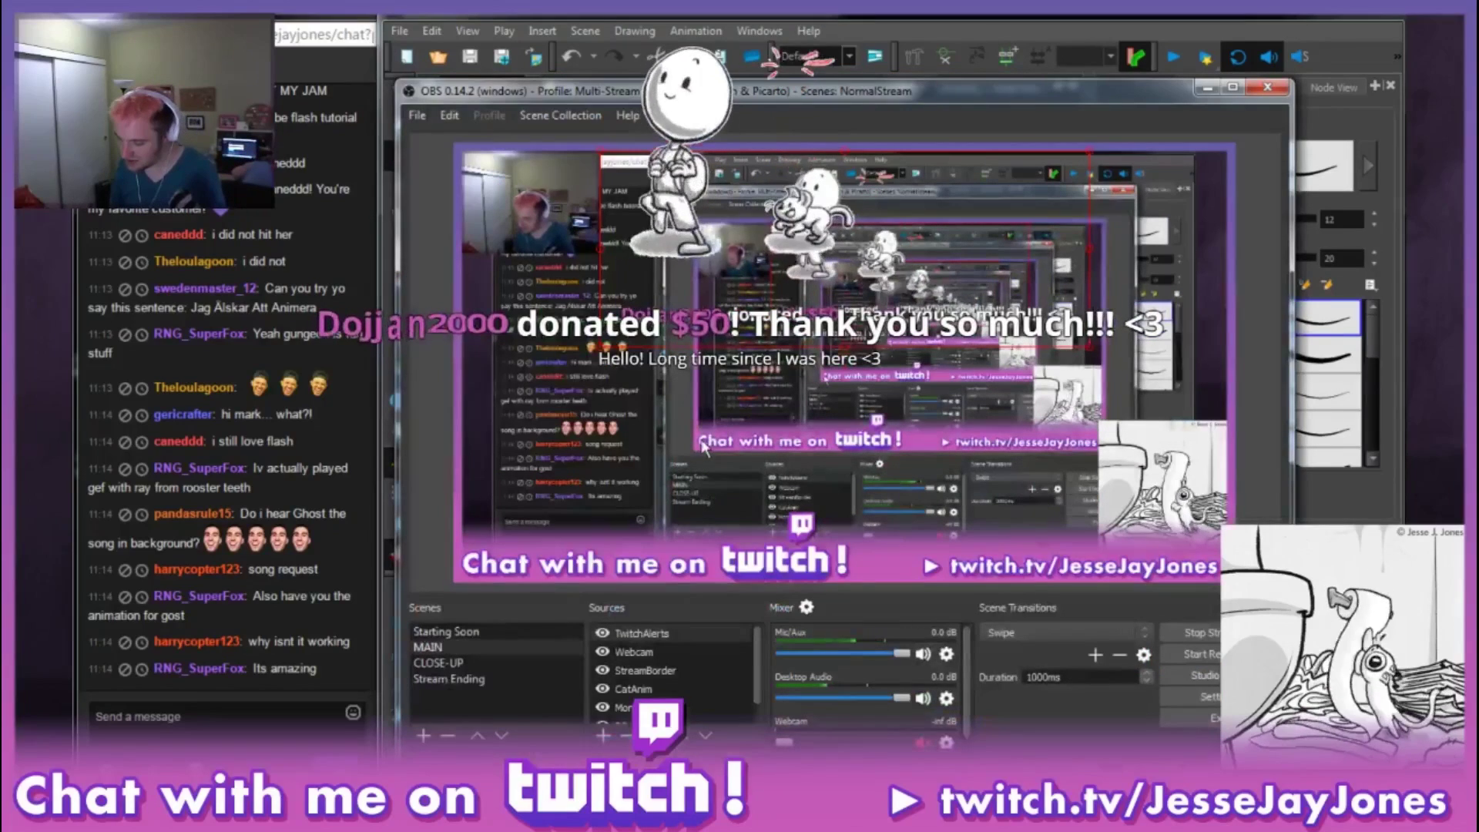
pyautogui.click(1207, 87)
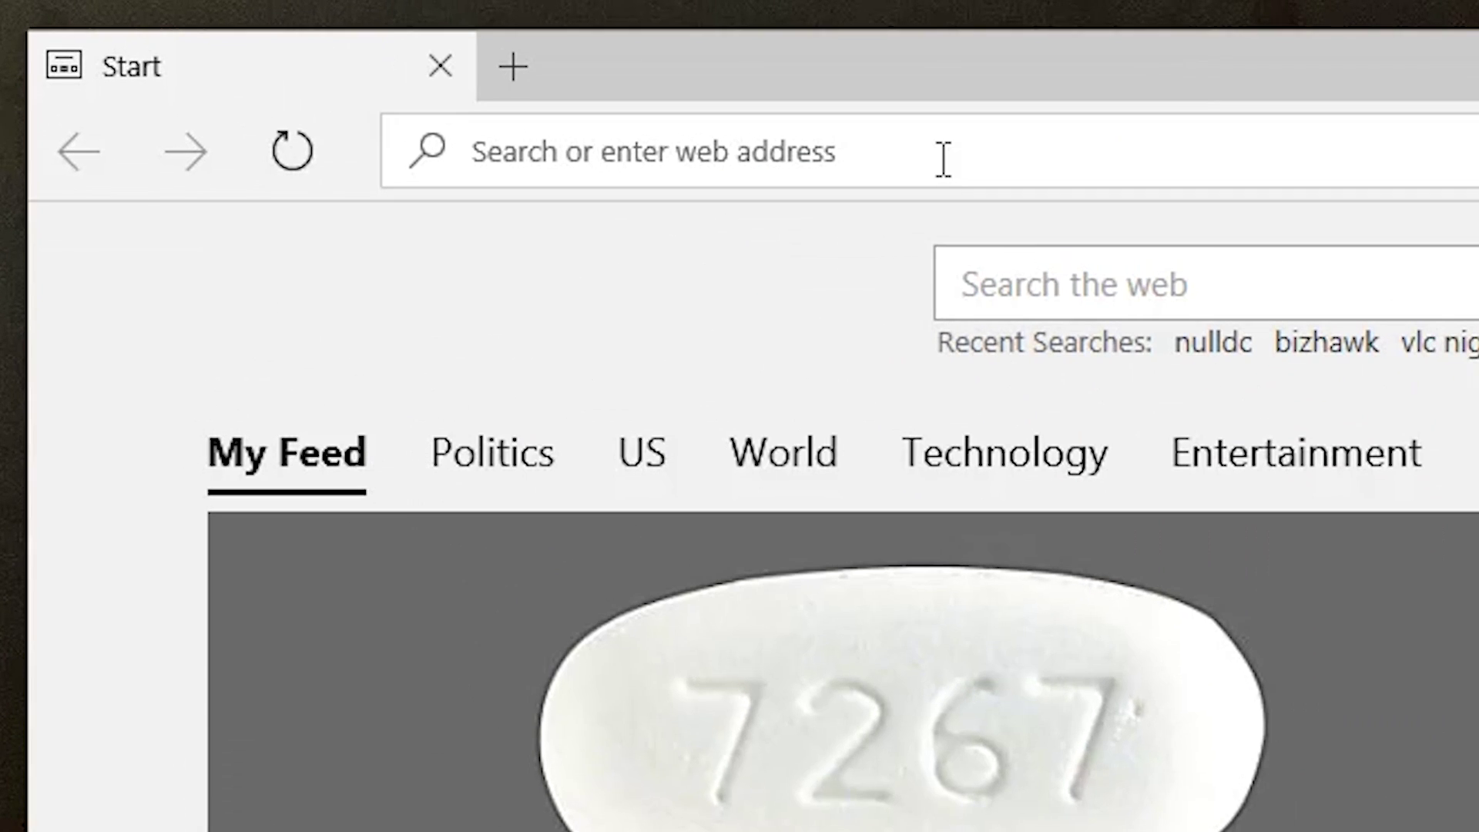
# Step: Search Edge for 'obs studio' and open the official obsproject.com site
pyautogui.click(435, 65)
pyautogui.write('obs')
pyautogui.press('Down')
pyautogui.press('Return')
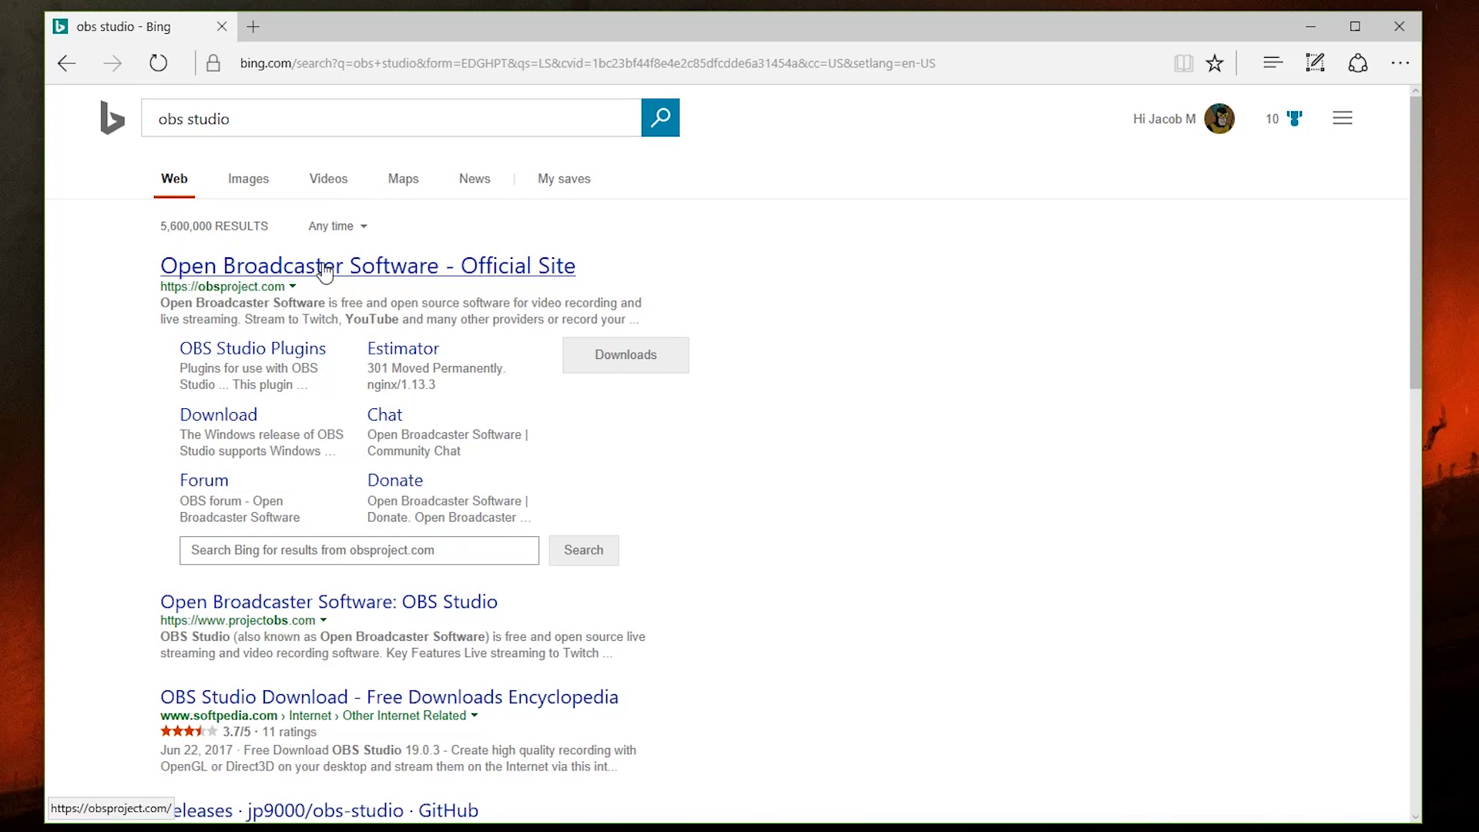
pyautogui.click(325, 267)
# Step: Download the OBS Studio 19.0.3 Windows installer from the Download page and close Edge
pyautogui.scroll(-10, 1390, 263)
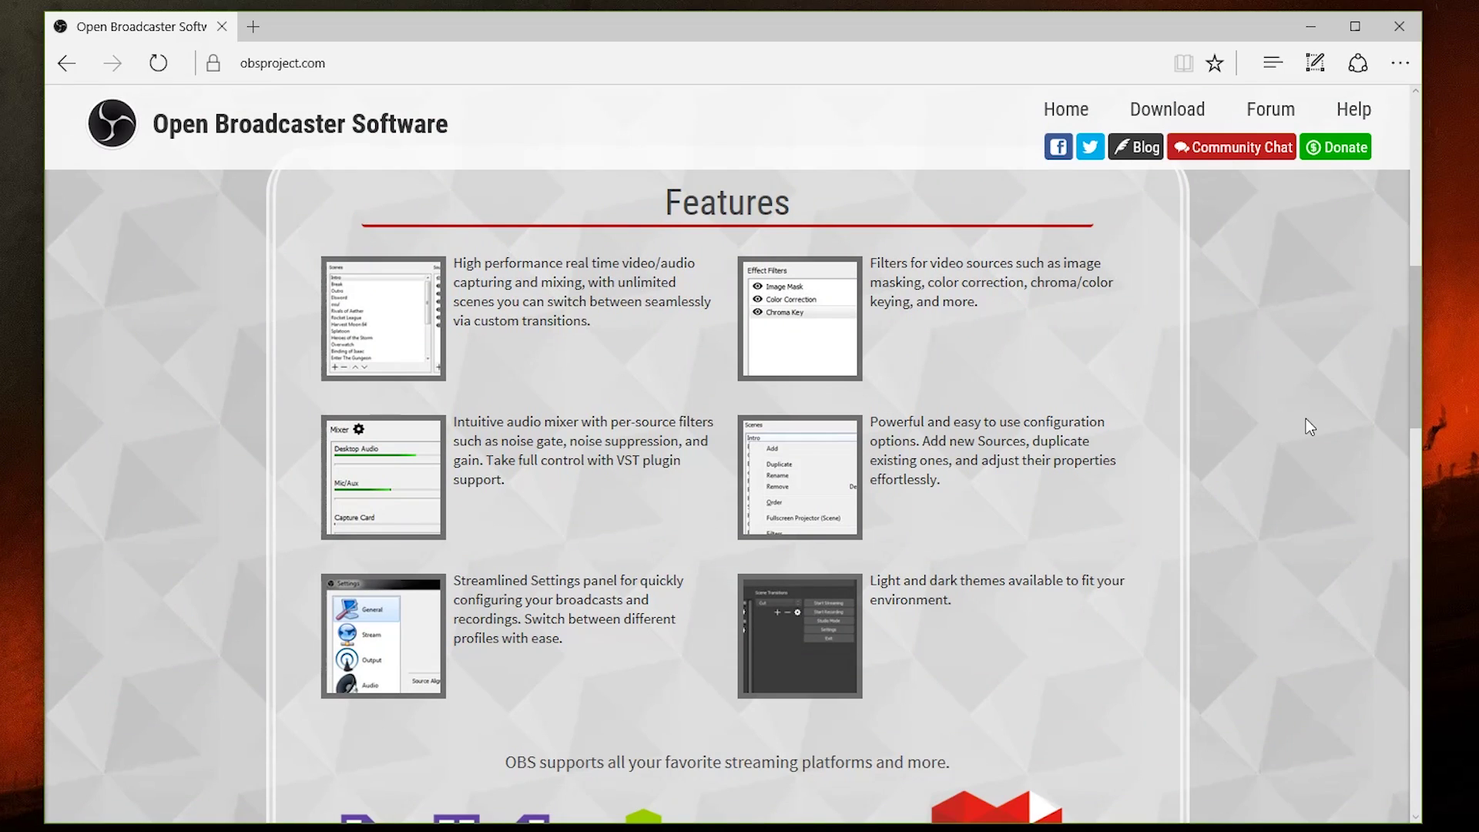
pyautogui.click(1167, 108)
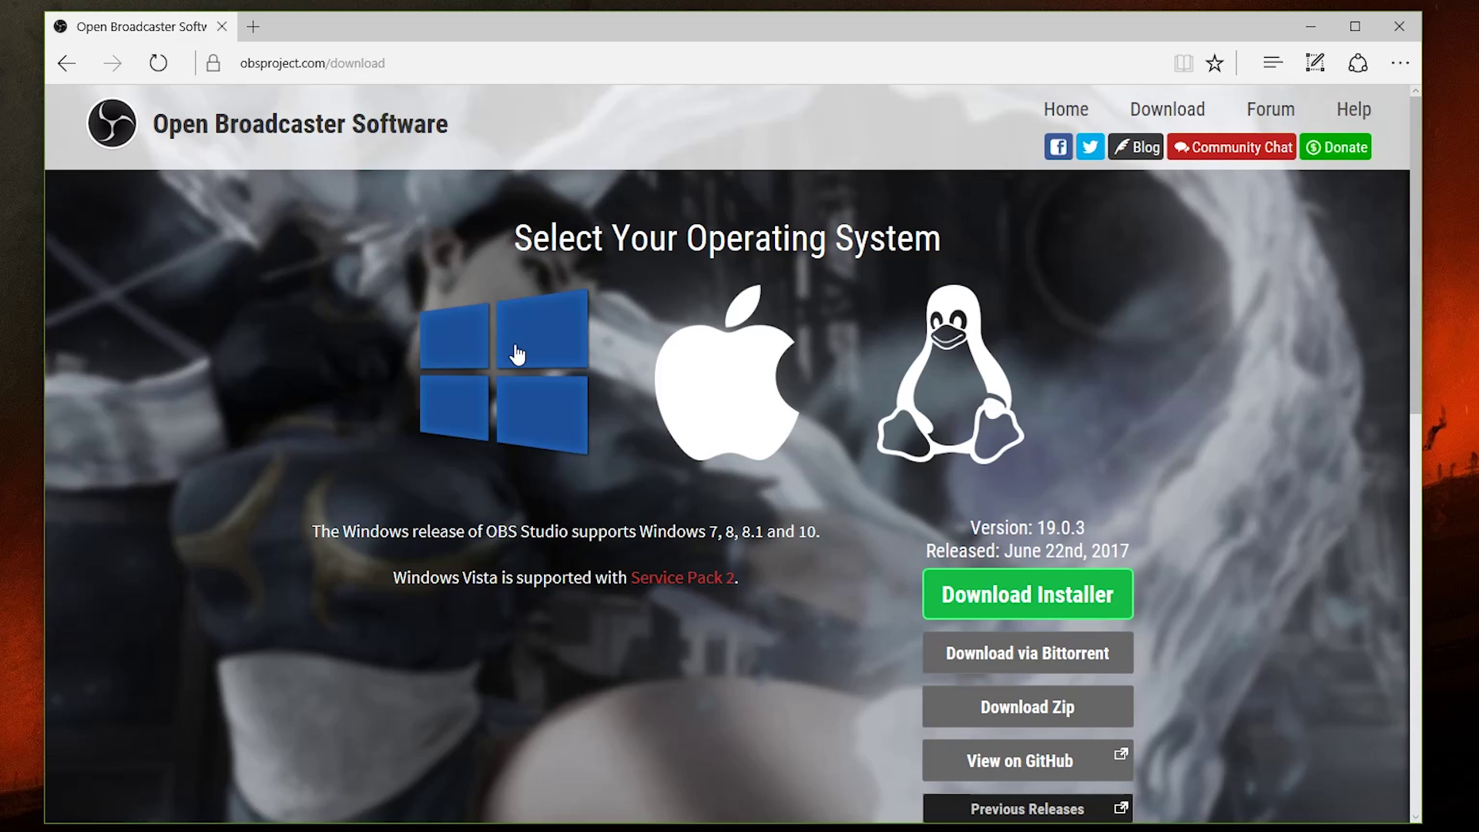
pyautogui.click(709, 373)
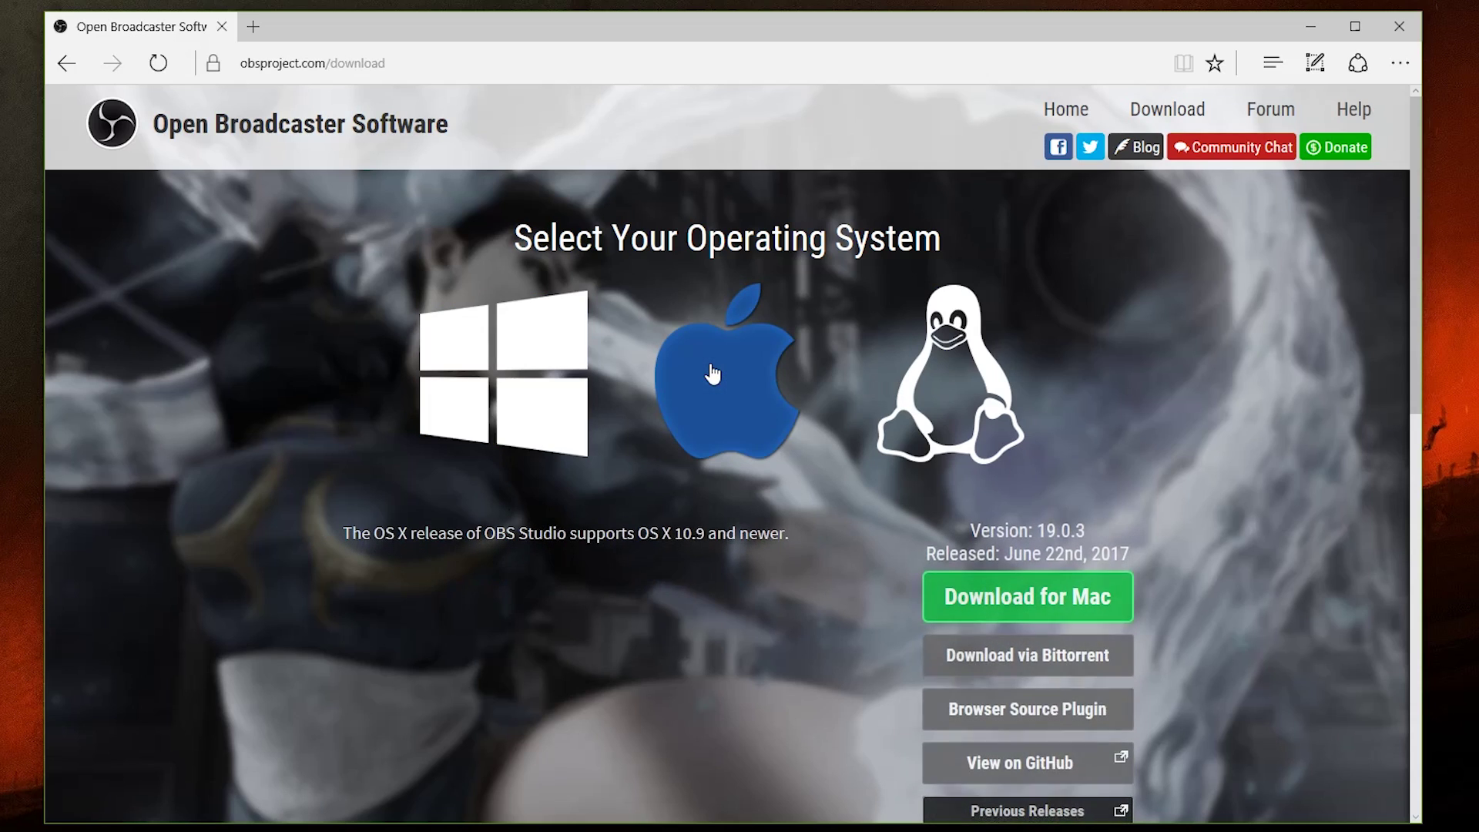
pyautogui.click(955, 373)
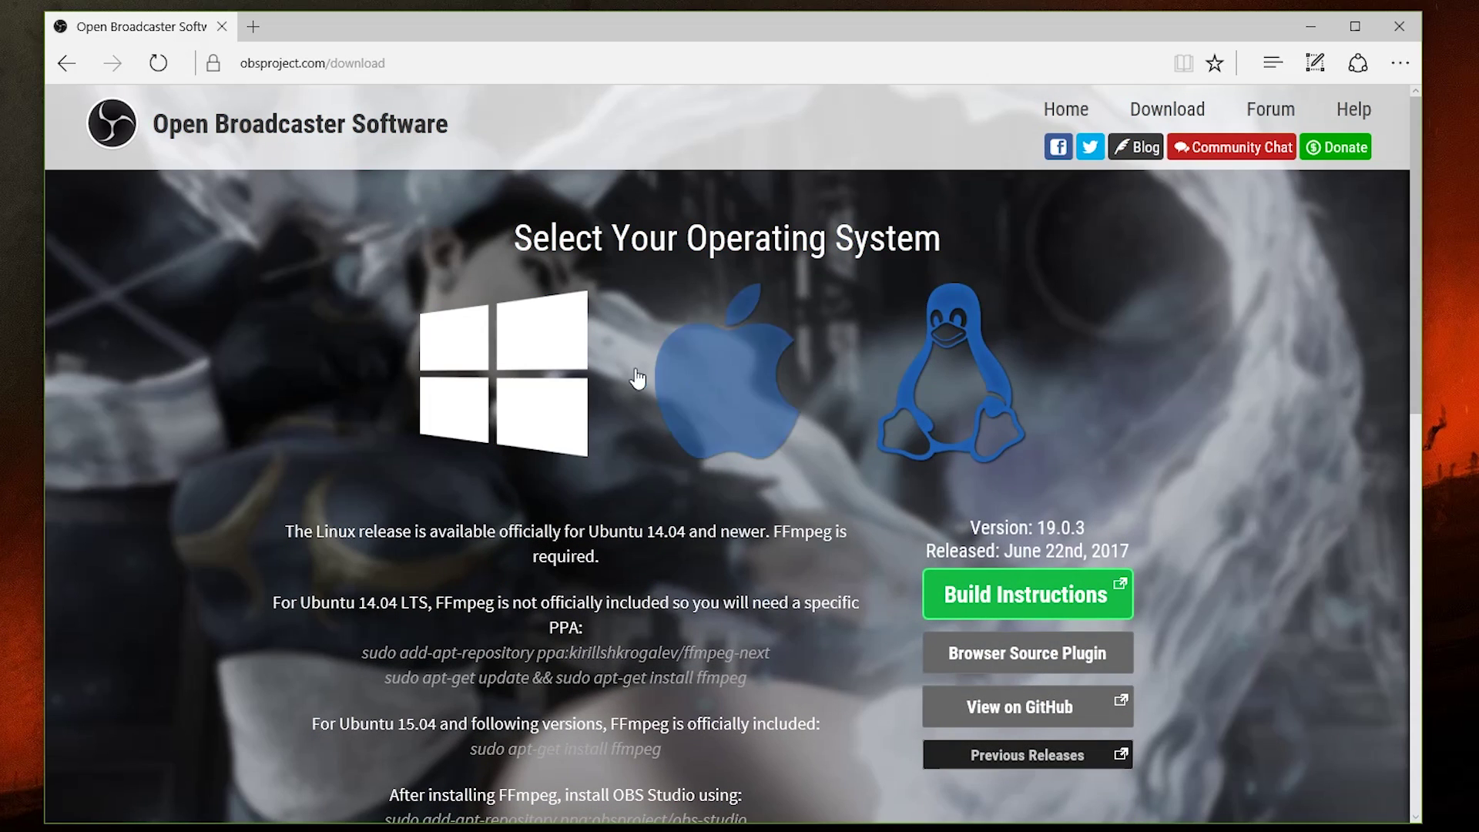
pyautogui.click(488, 378)
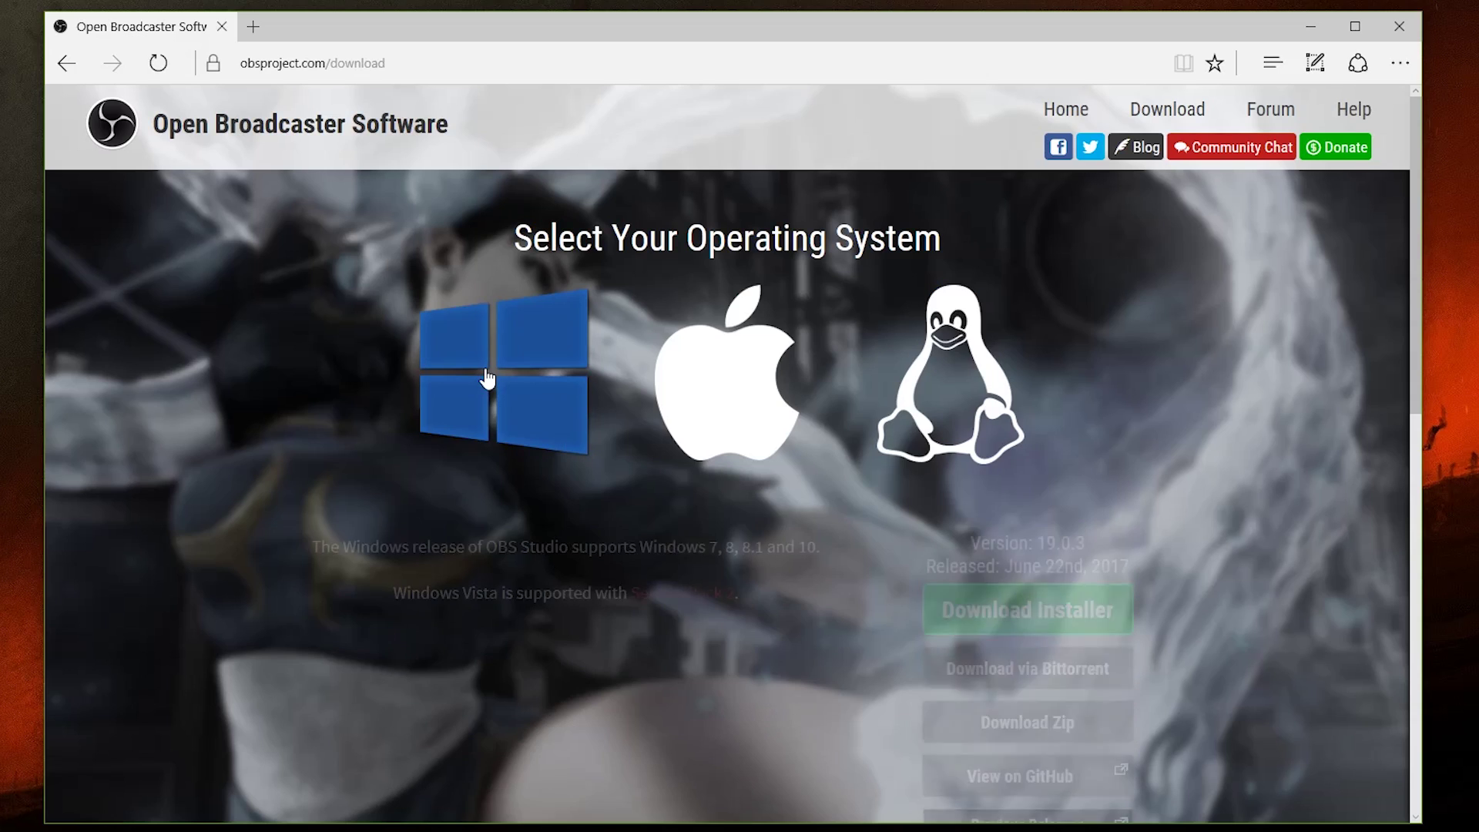
pyautogui.click(1071, 597)
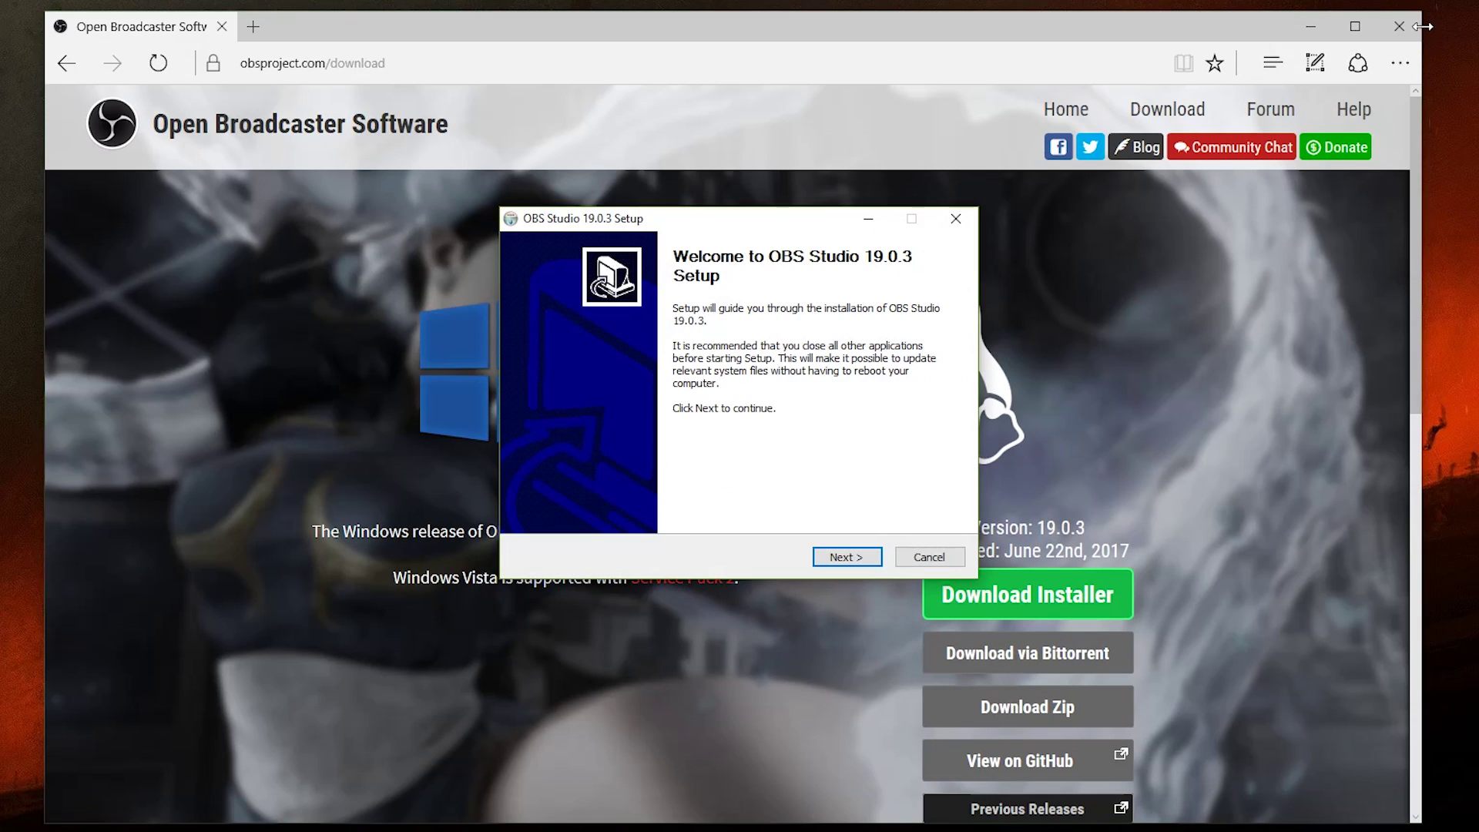
pyautogui.click(1416, 26)
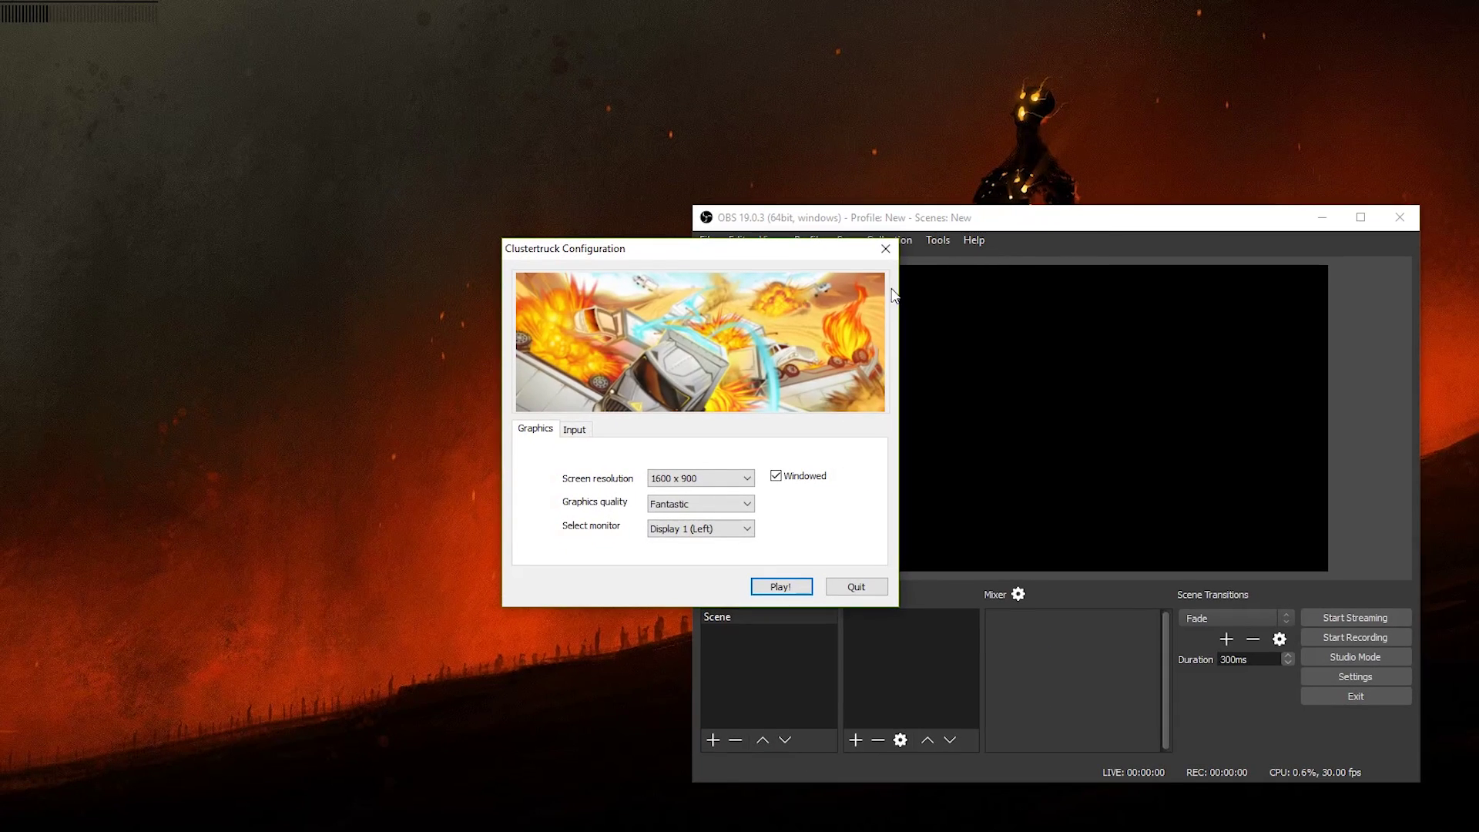
# Step: Start Clustertruck with the 1600 x 900 windowed, Fantastic quality settings
pyautogui.click(770, 587)
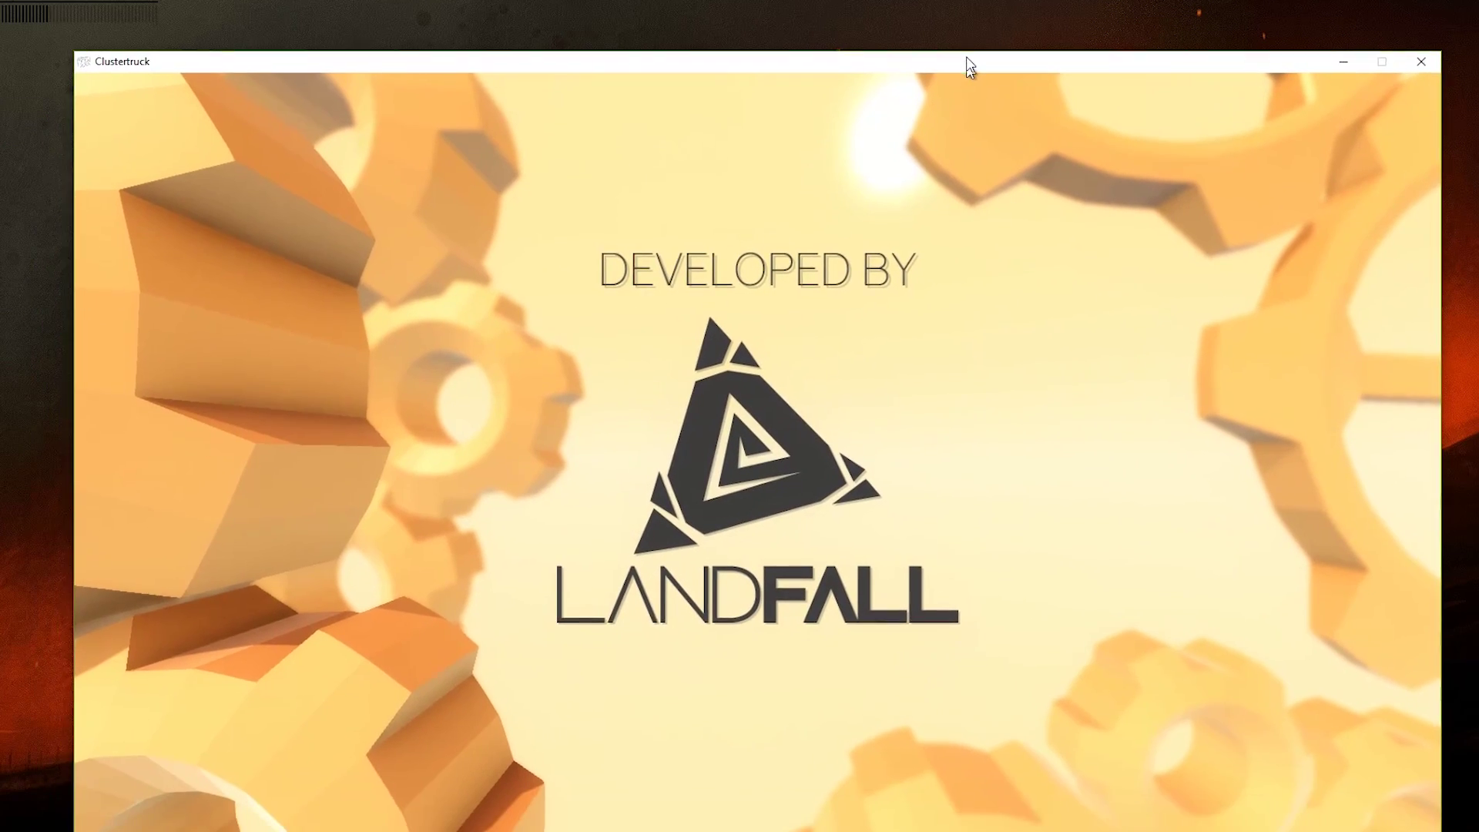
# Step: Position the Clustertruck and OBS windows side by side and select the default Scene
pyautogui.moveTo(969, 67); pyautogui.dragTo(878, 13)
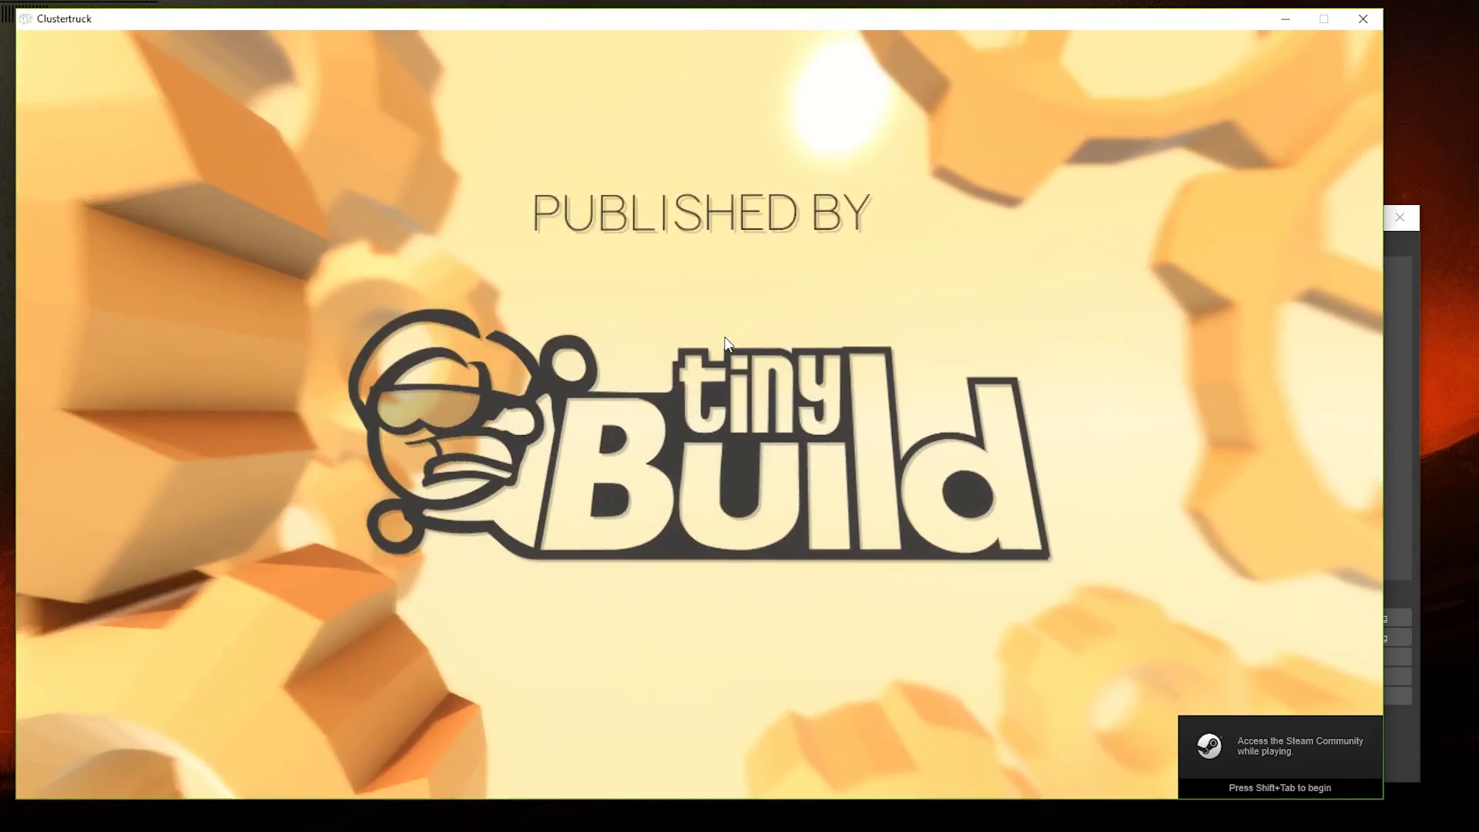
pyautogui.click(1388, 246)
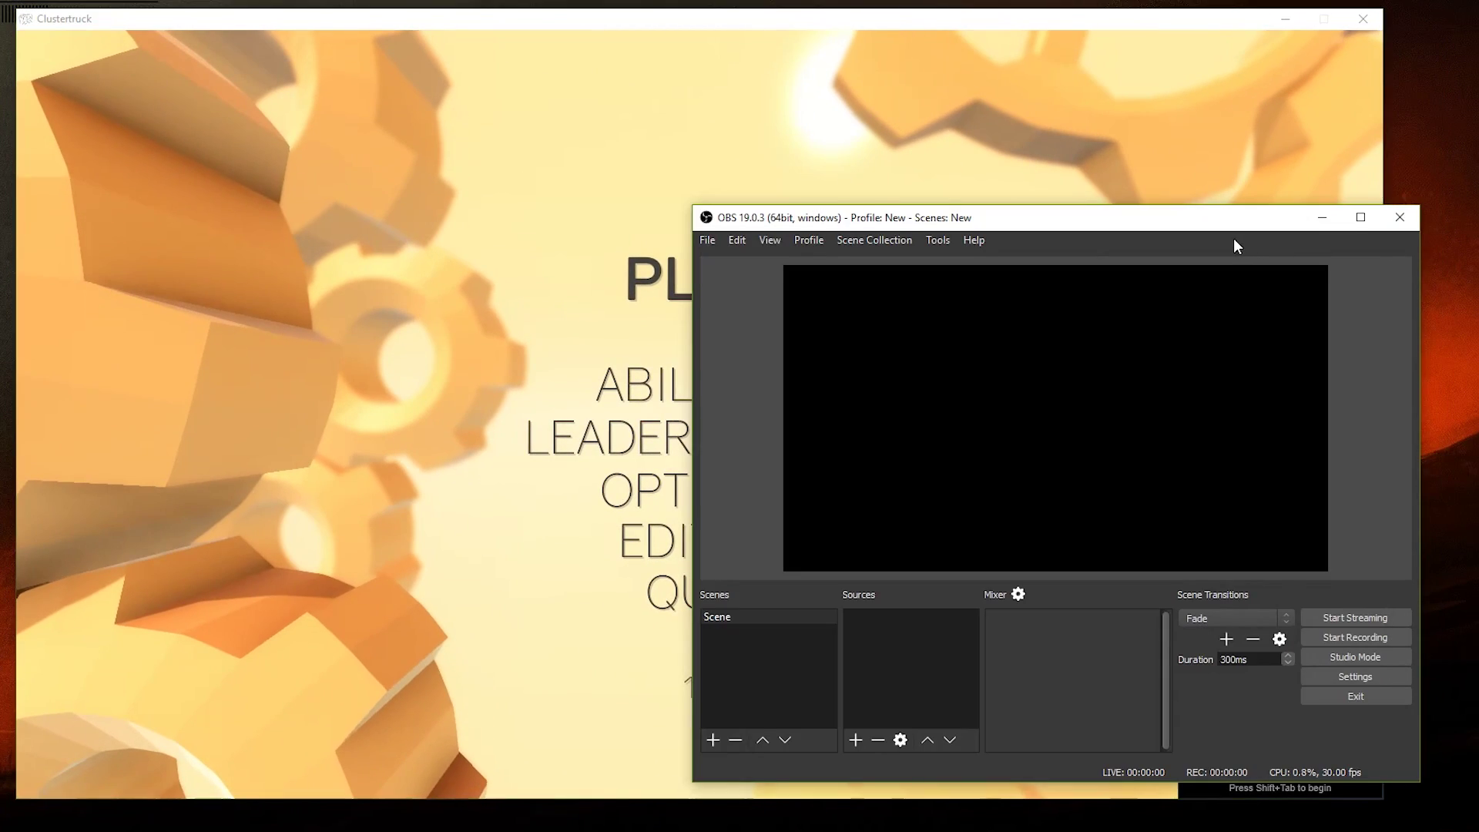
pyautogui.moveTo(1232, 220); pyautogui.dragTo(1233, 261)
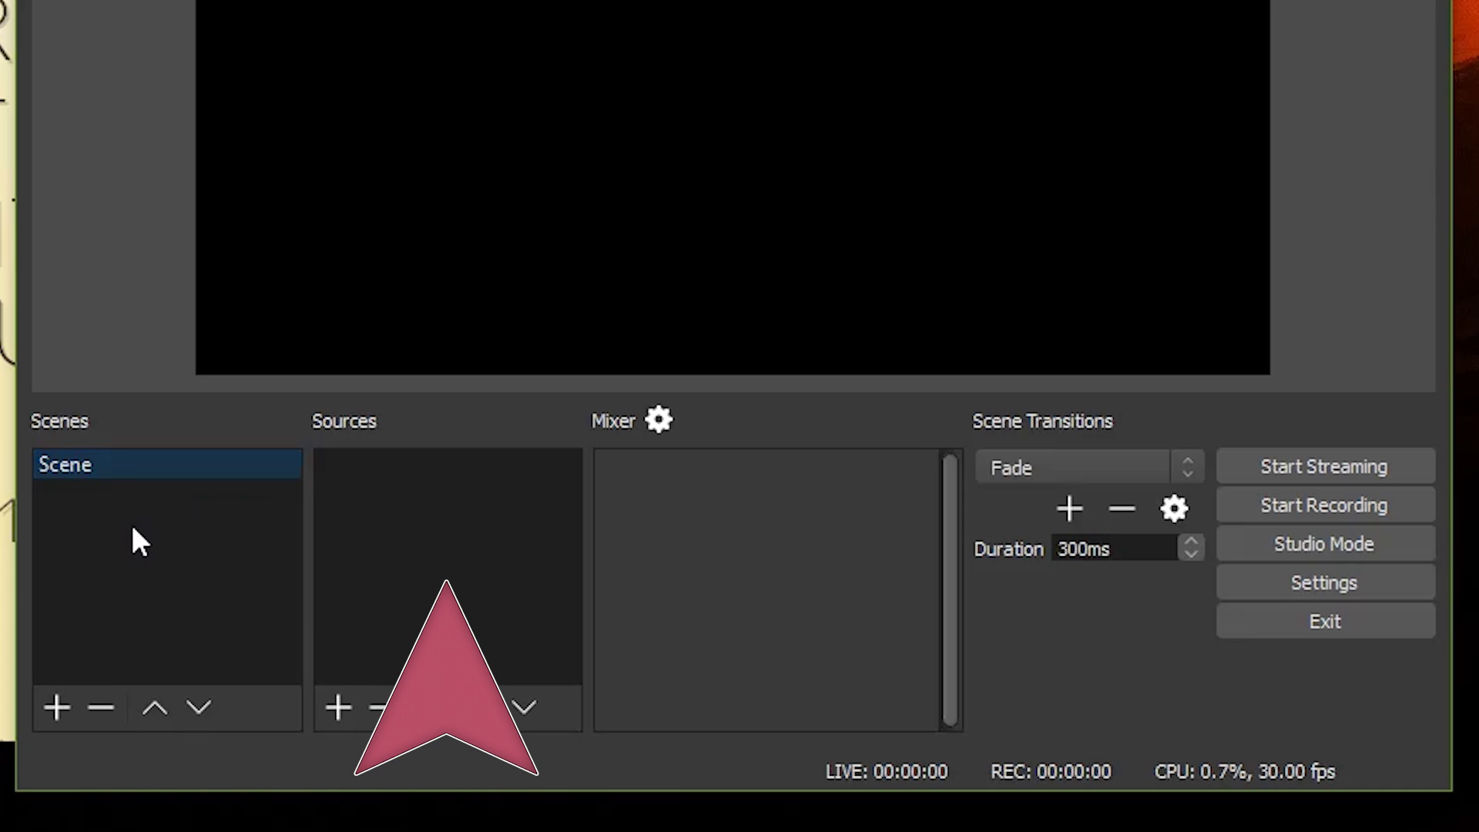
pyautogui.click(224, 53)
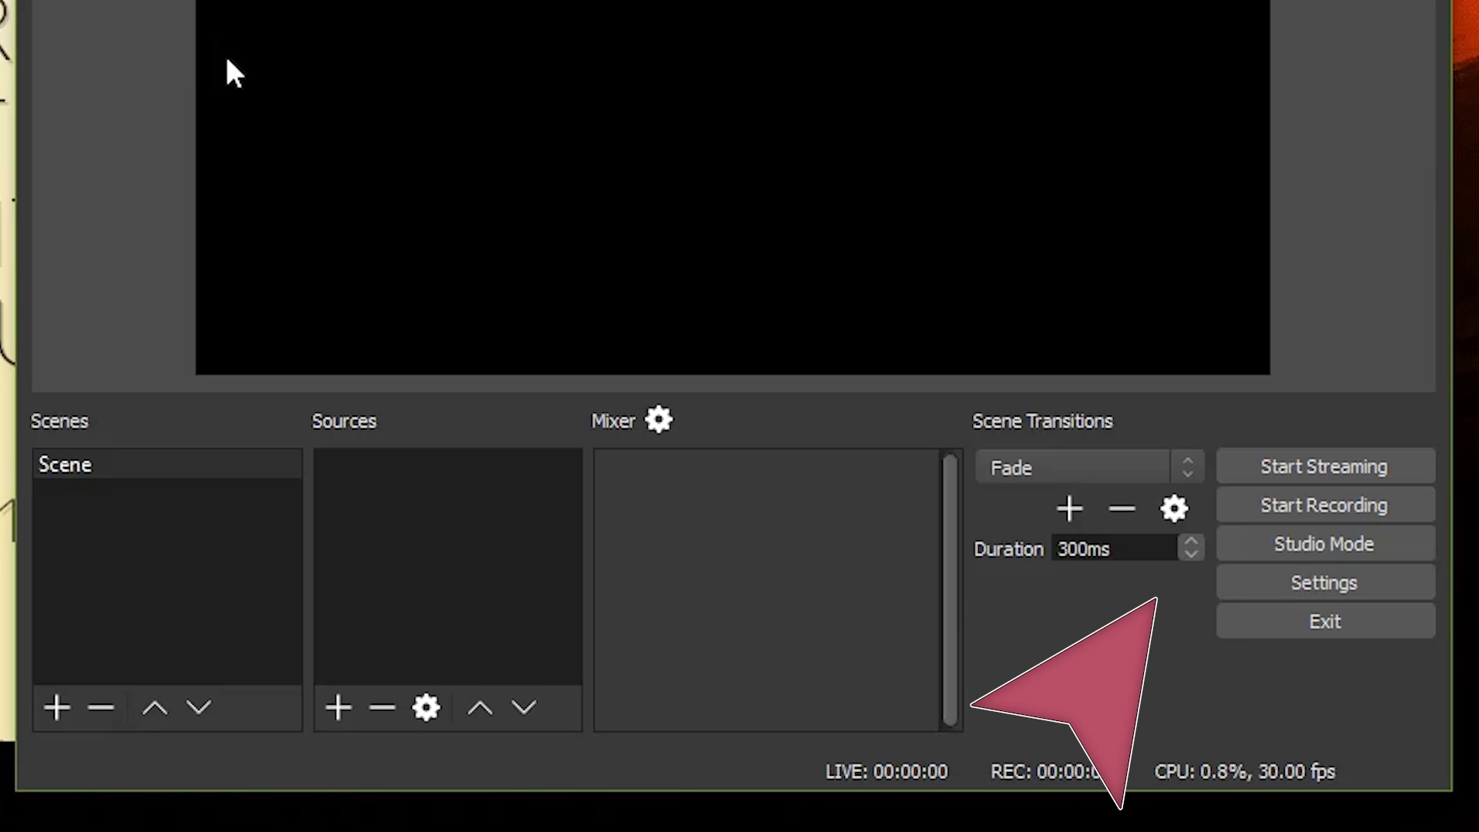
pyautogui.click(174, 467)
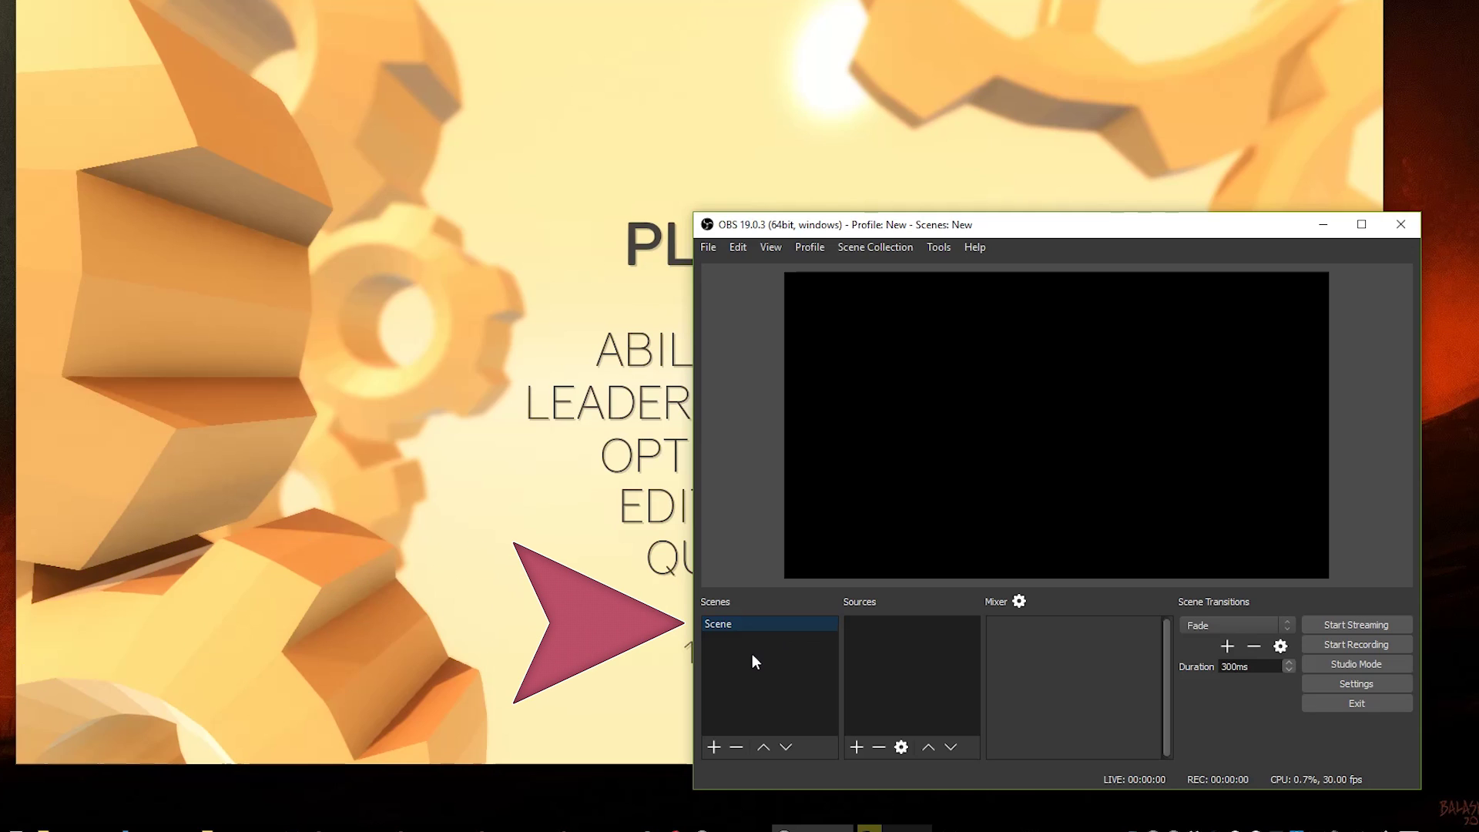
# Step: Preview a Display Capture source of the full 1920x1080 screen from the Sources Add menu
pyautogui.rightClick(878, 654)
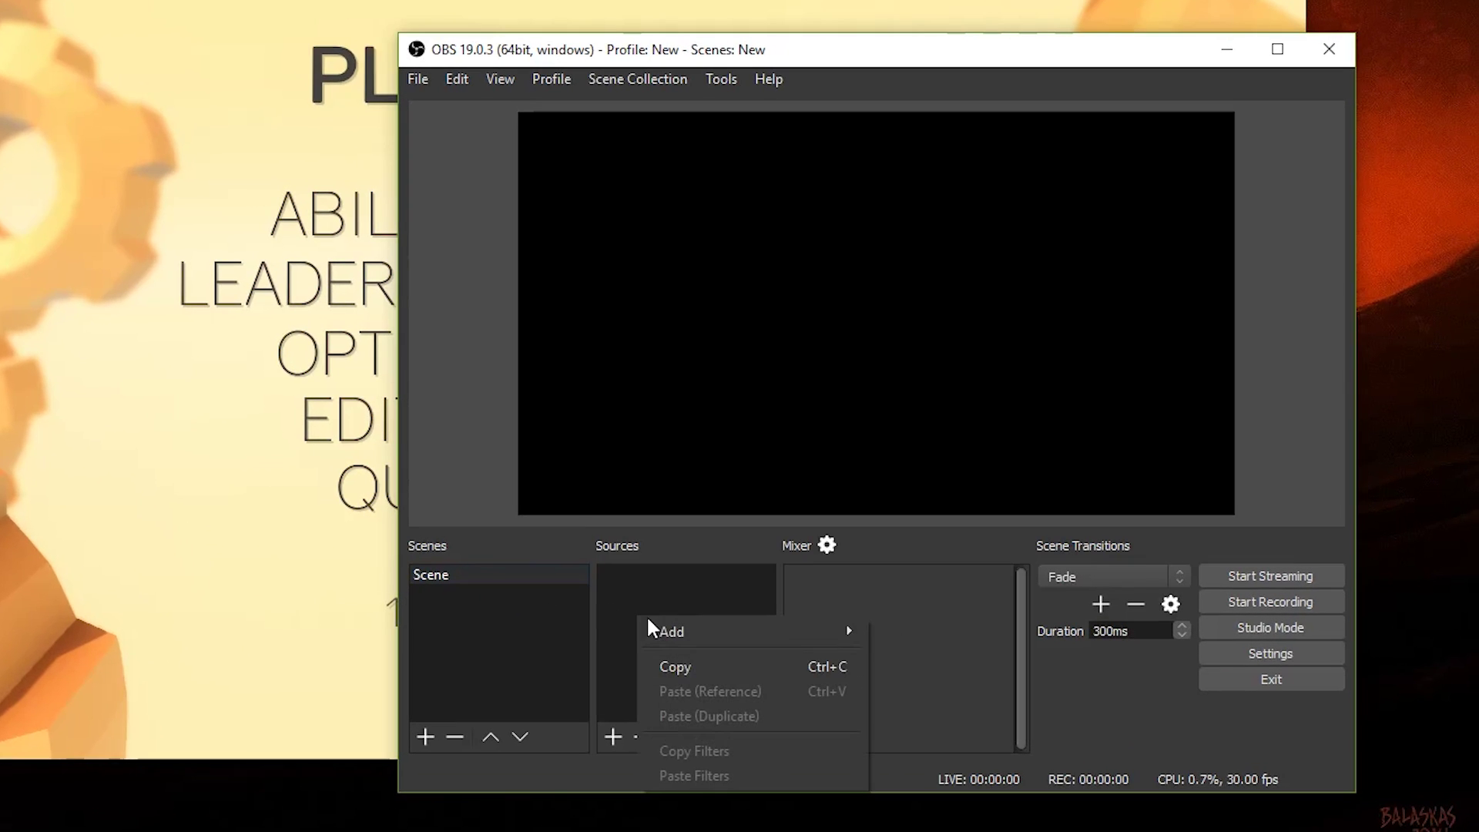
pyautogui.moveTo(655, 624)
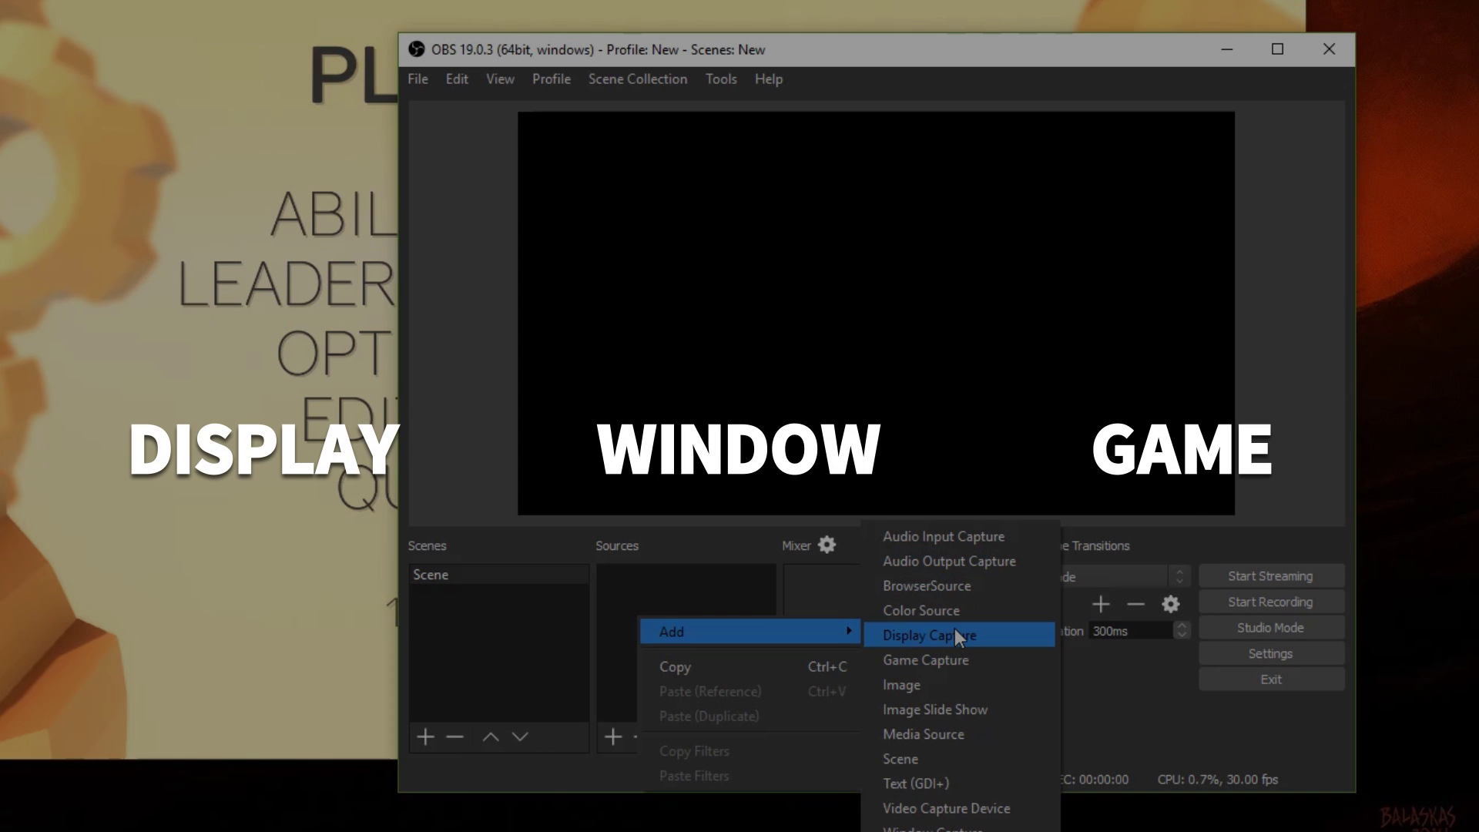
pyautogui.click(954, 635)
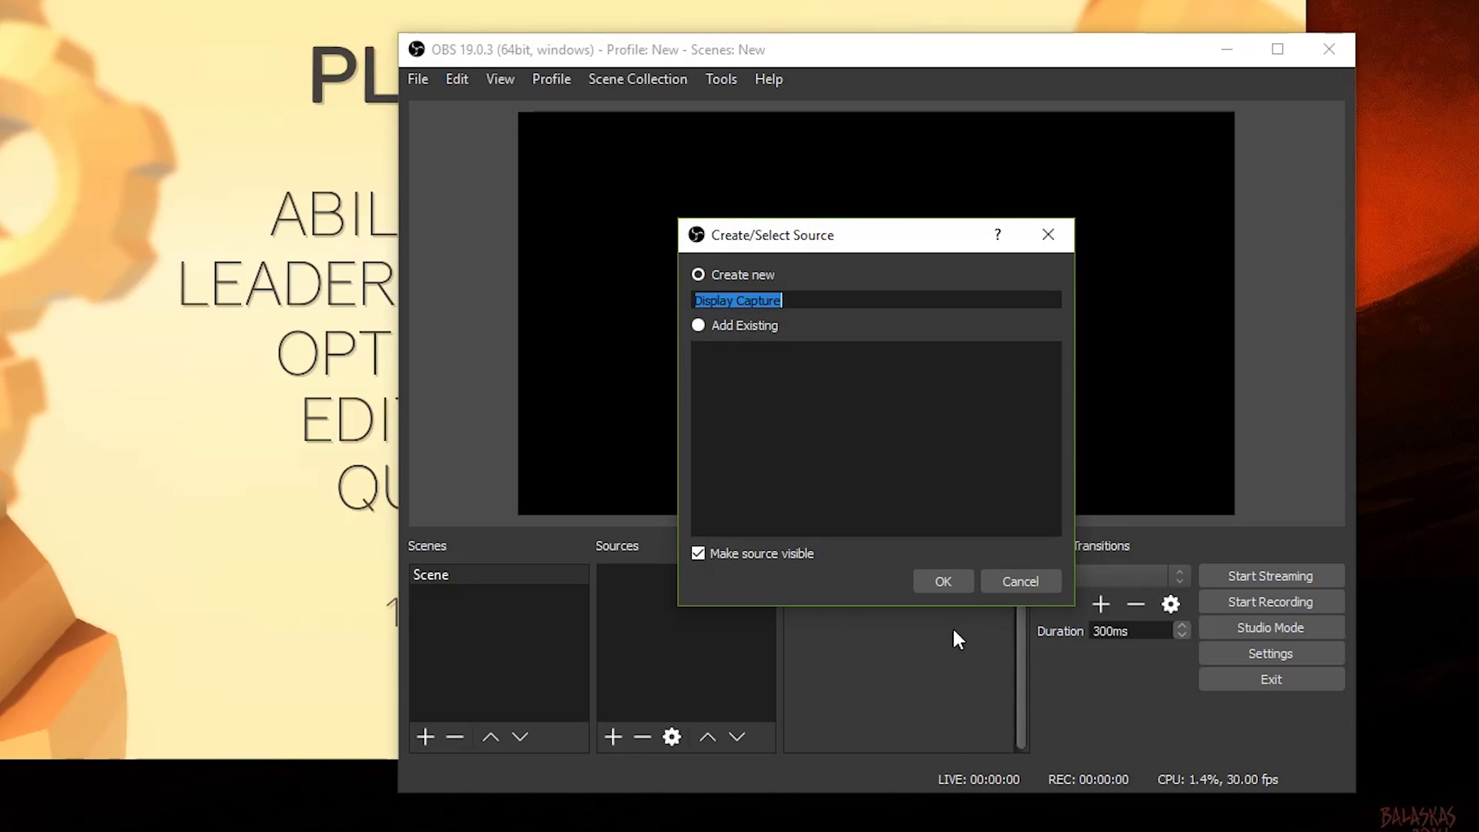
pyautogui.click(955, 578)
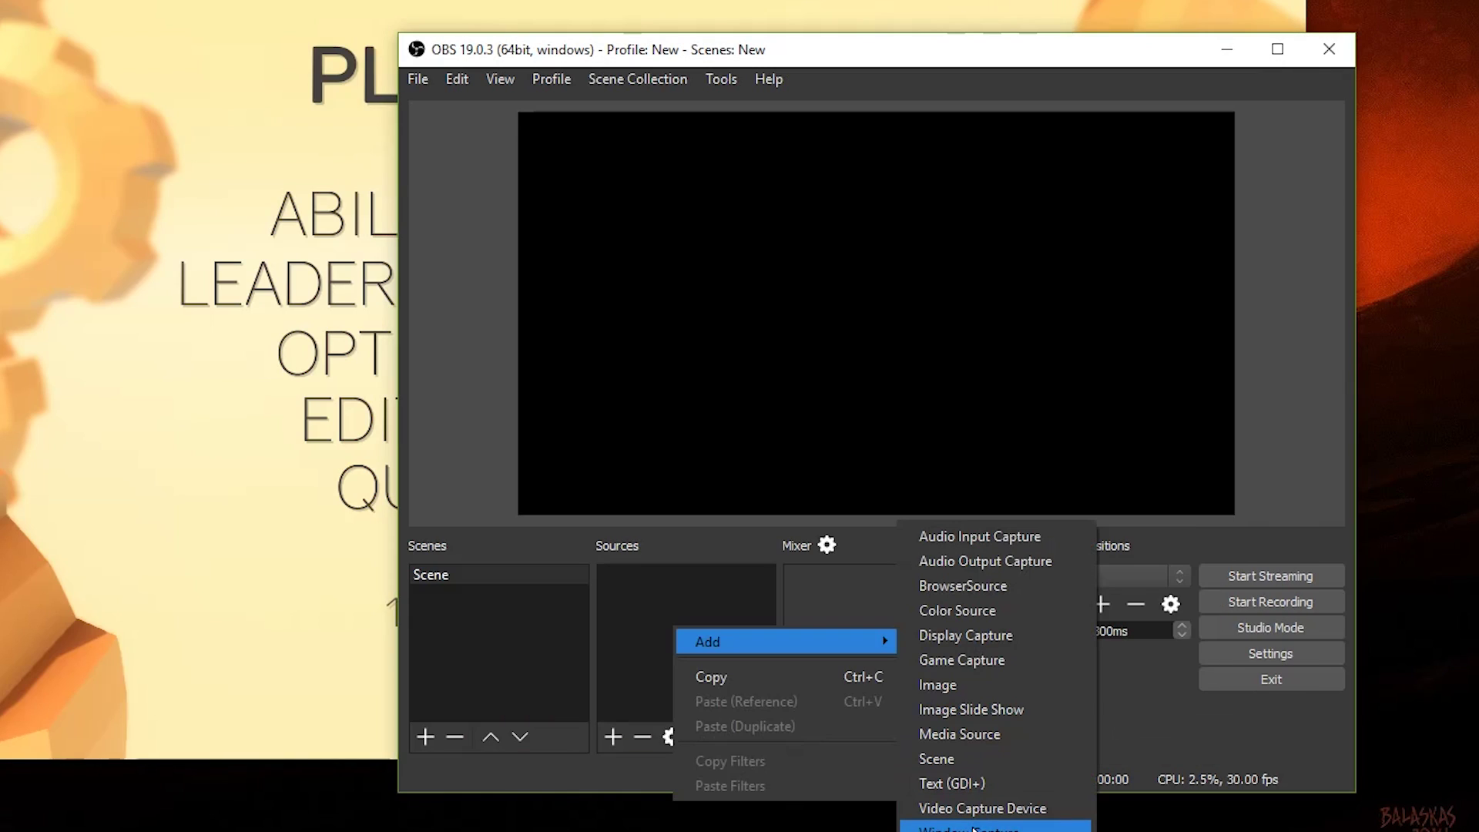
pyautogui.click(973, 828)
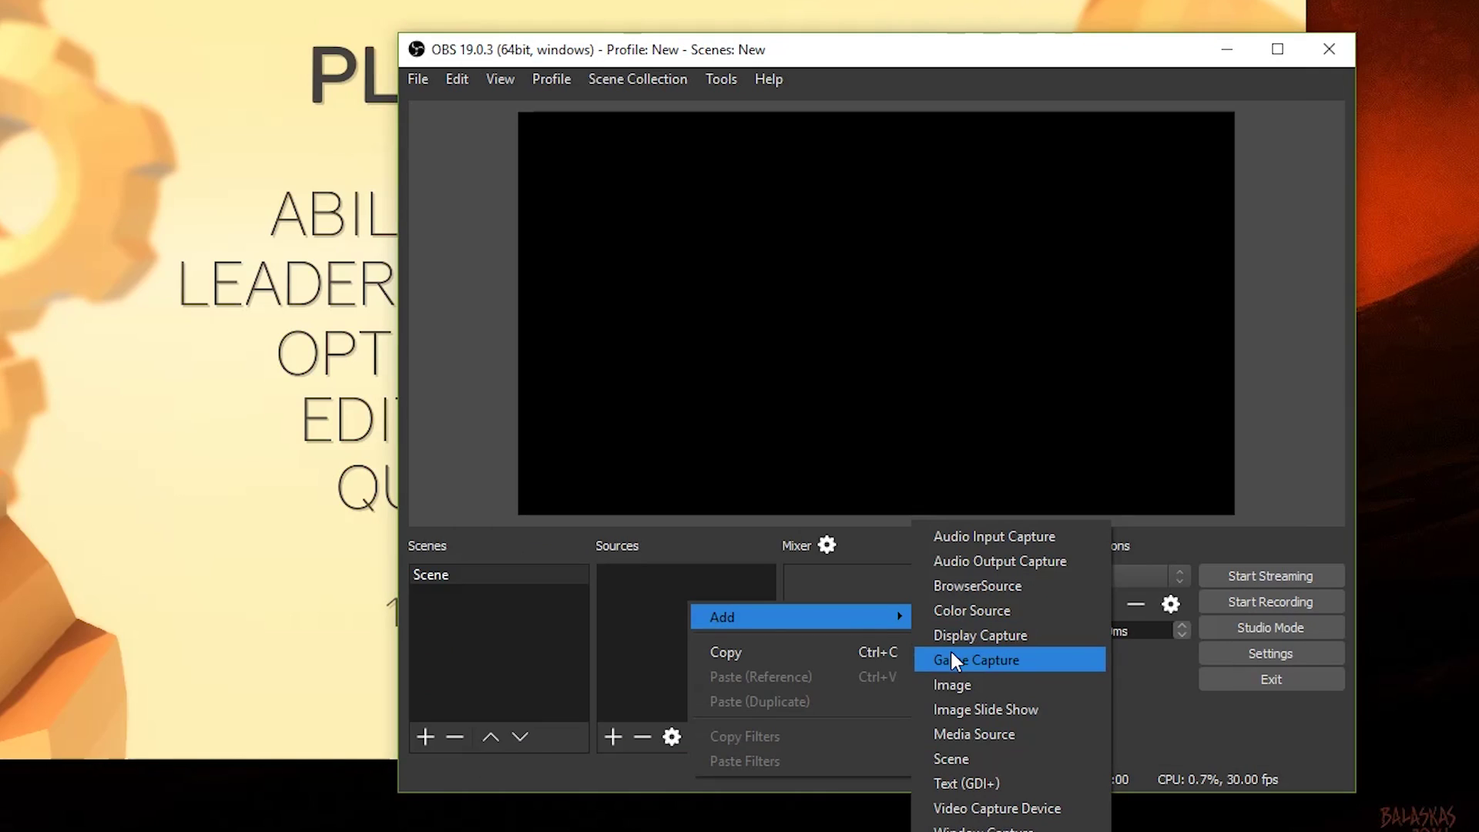
# Step: Try a Game Capture source set to capture a specific window
pyautogui.click(954, 659)
pyautogui.press('Return')
pyautogui.click(775, 537)
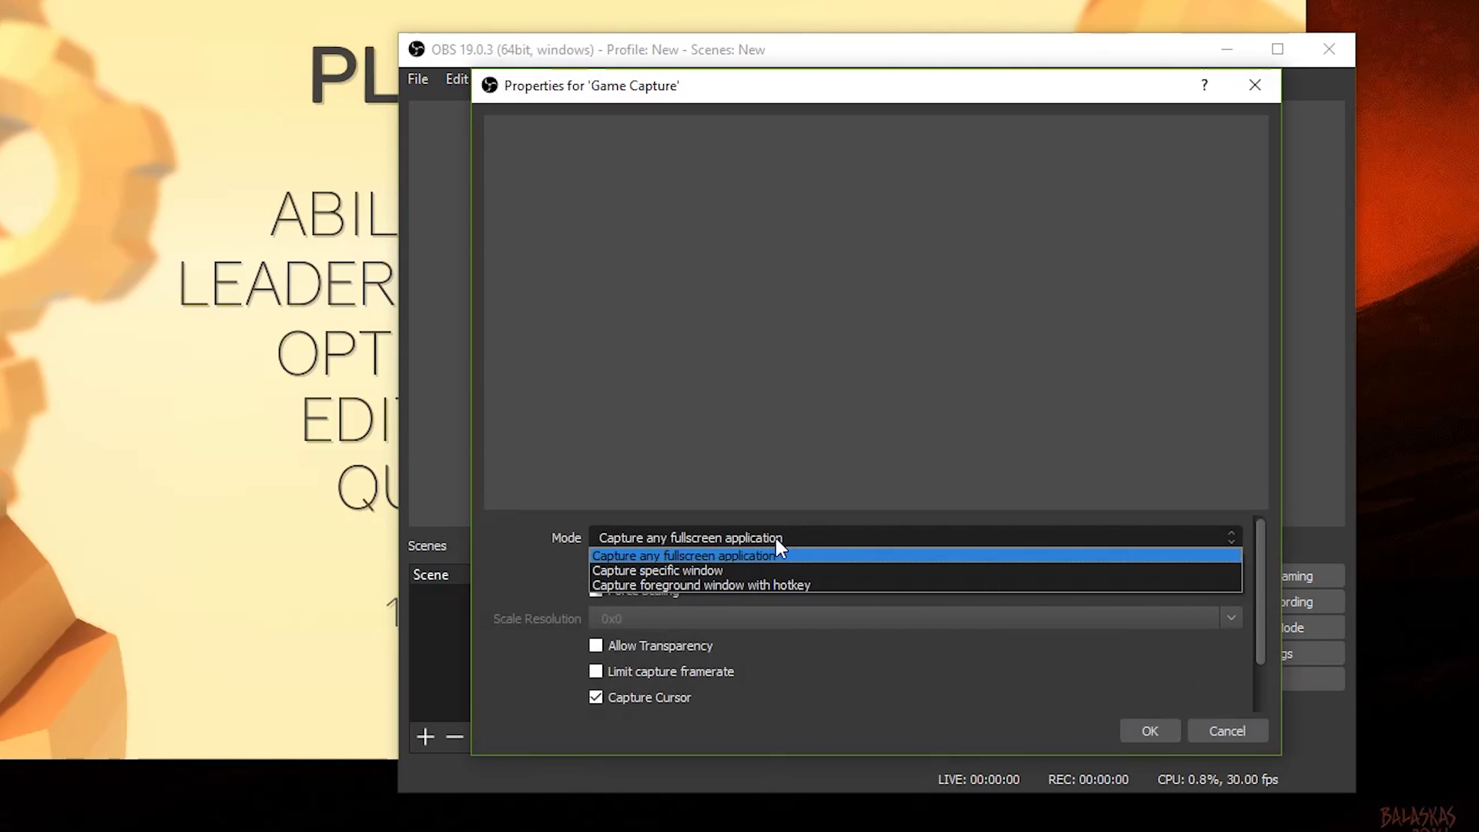
pyautogui.click(771, 572)
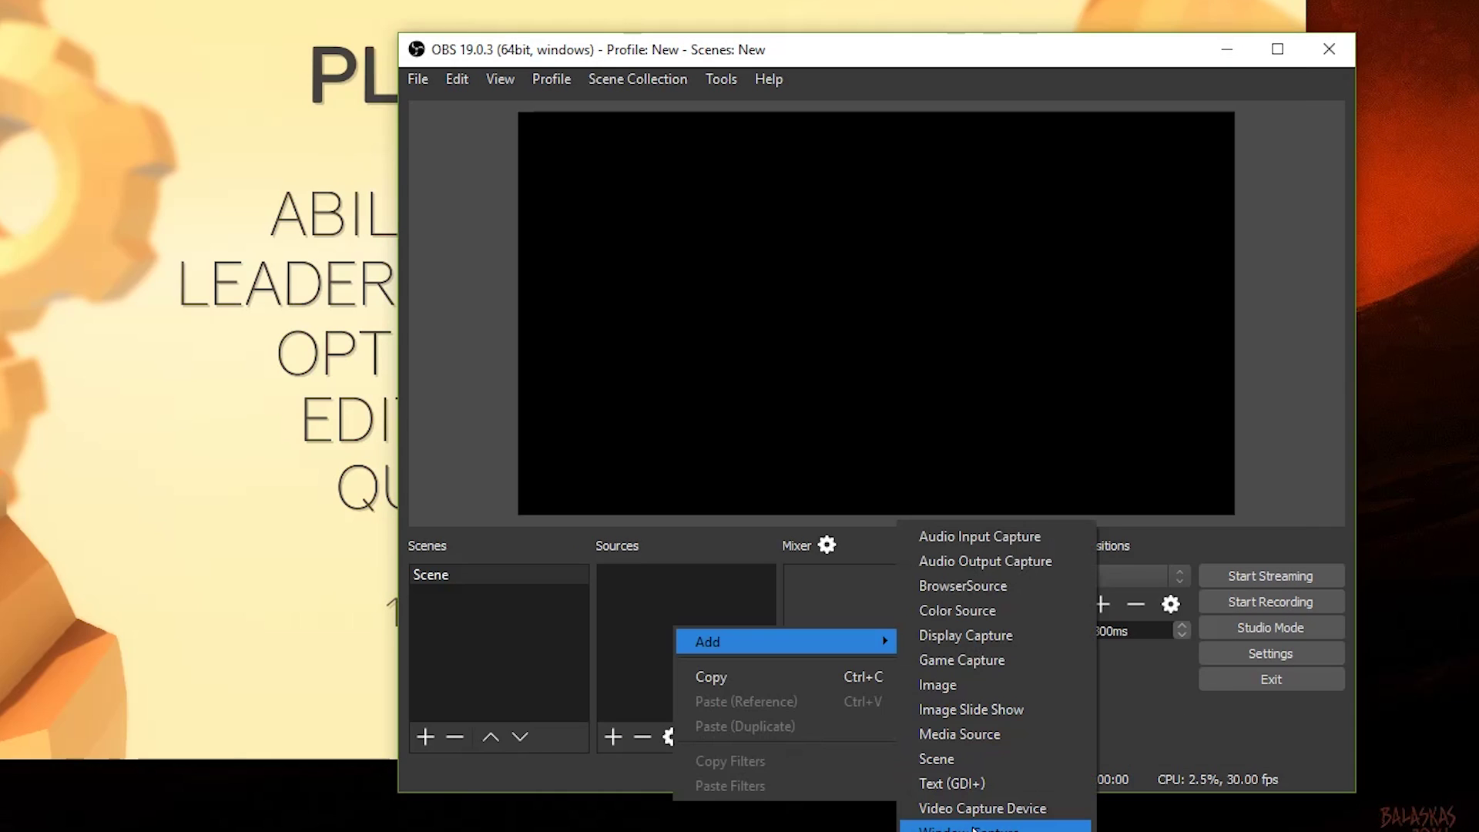
# Step: Add a Window Capture source named Clustertruck for [Clustertruck.exe]: Clustertruck with cursor capture on
pyautogui.click(993, 821)
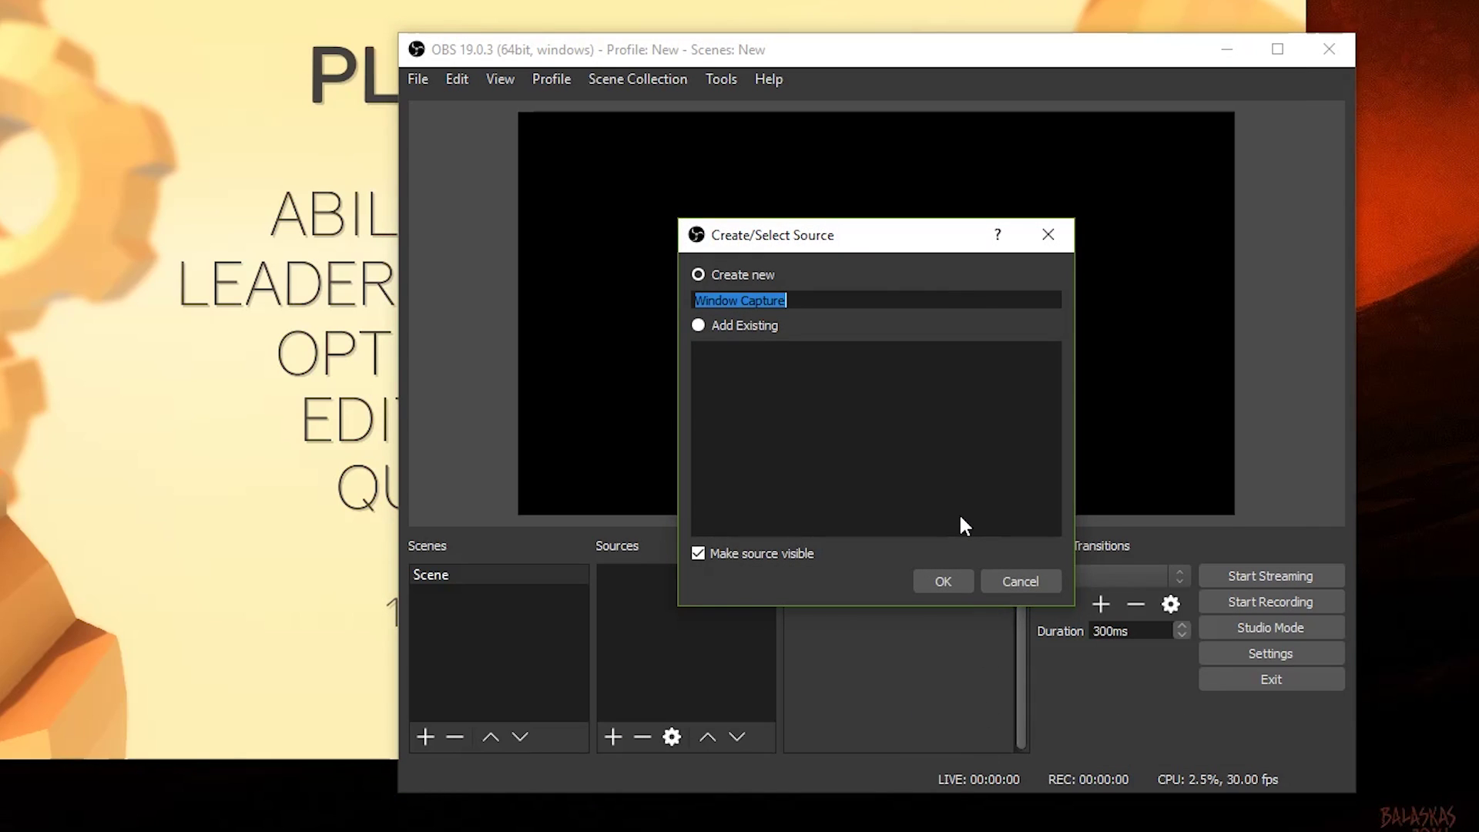
pyautogui.write('Clustertruck')
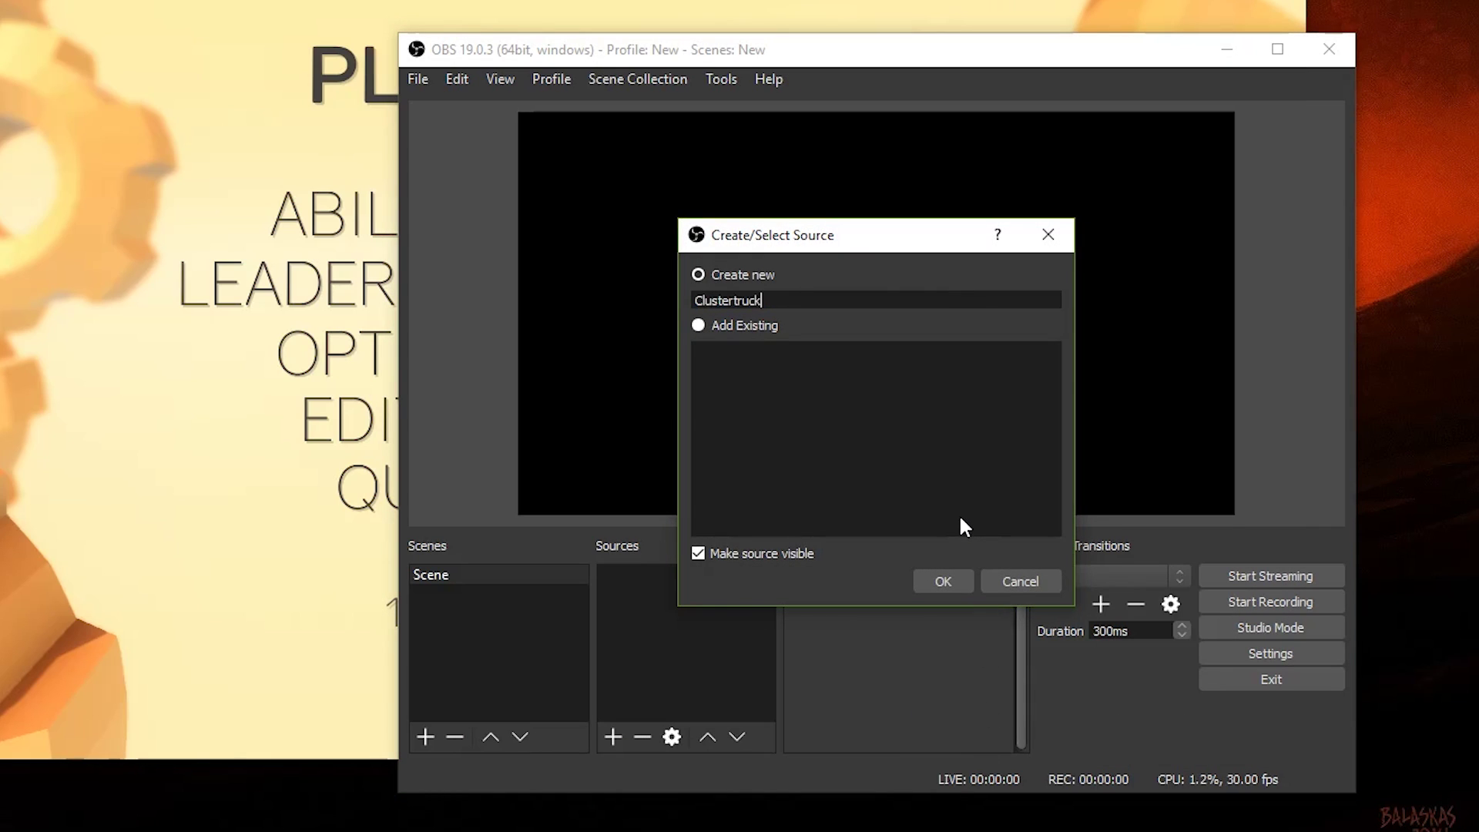
pyautogui.press('Return')
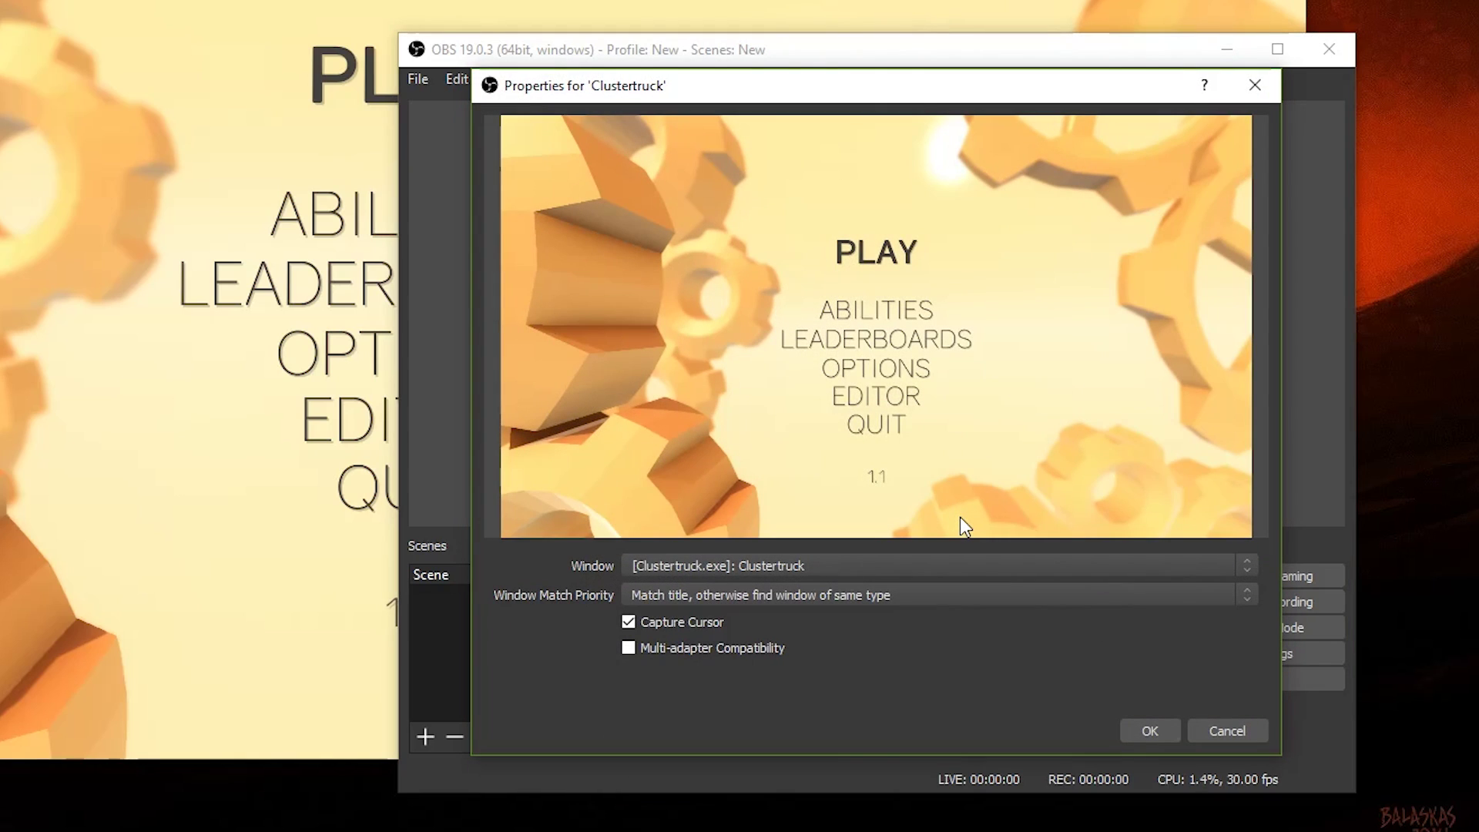
pyautogui.click(695, 599)
pyautogui.click(695, 598)
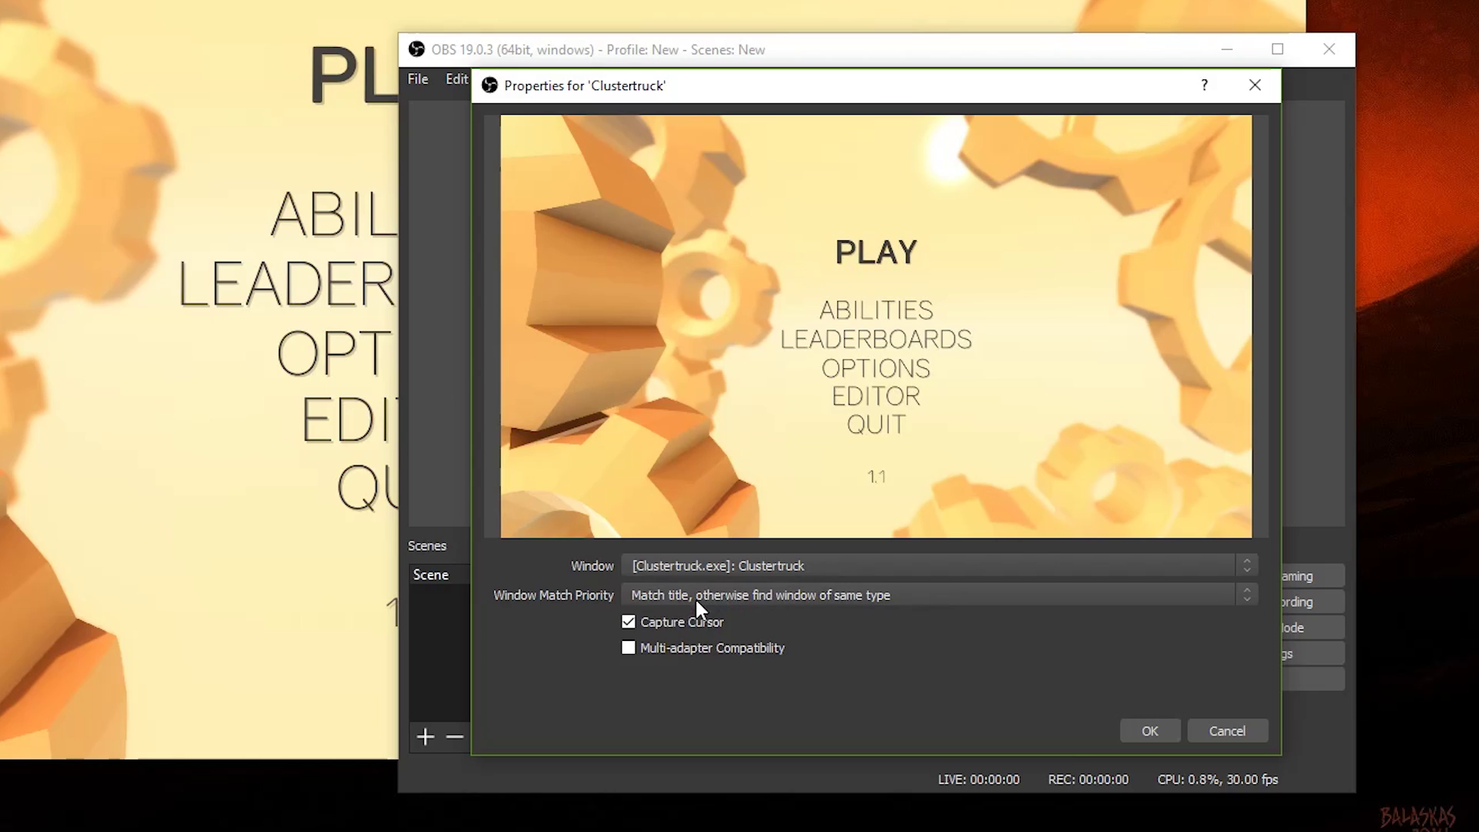
pyautogui.click(1148, 731)
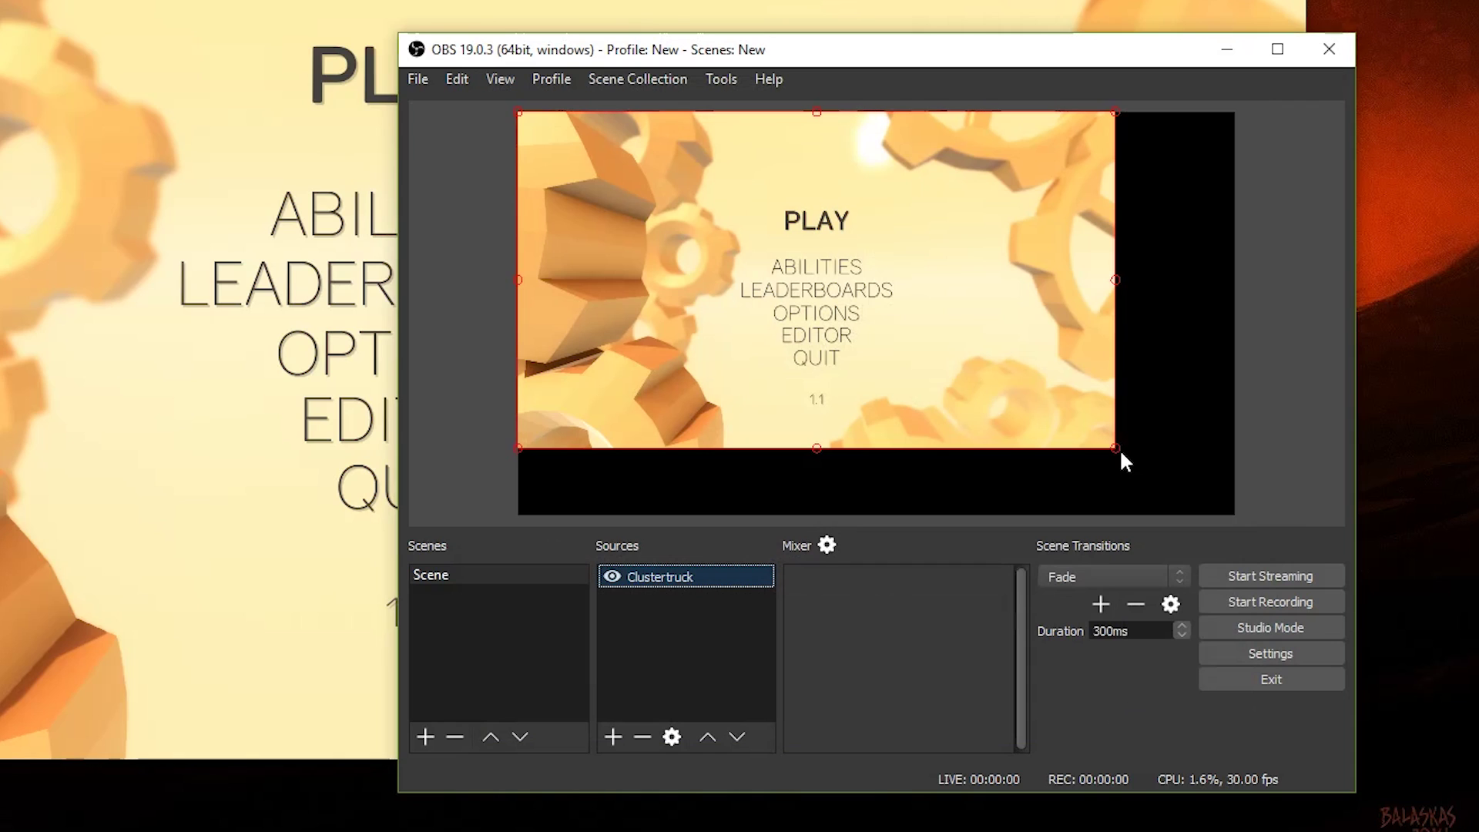
# Step: Resize the Clustertruck capture to fill the whole canvas, then deselect it
pyautogui.moveTo(1119, 449); pyautogui.dragTo(1194, 514)
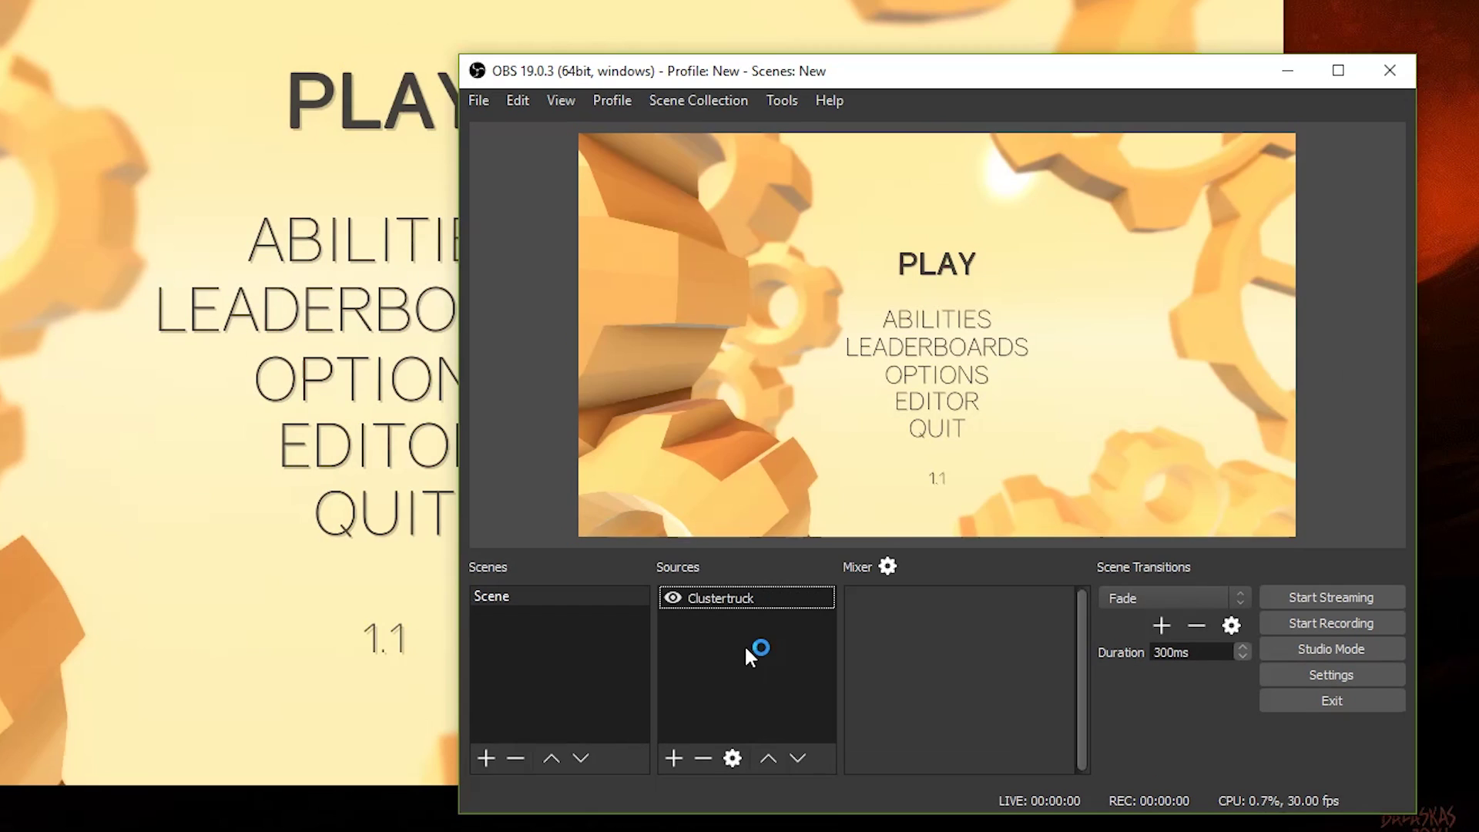
pyautogui.click(689, 646)
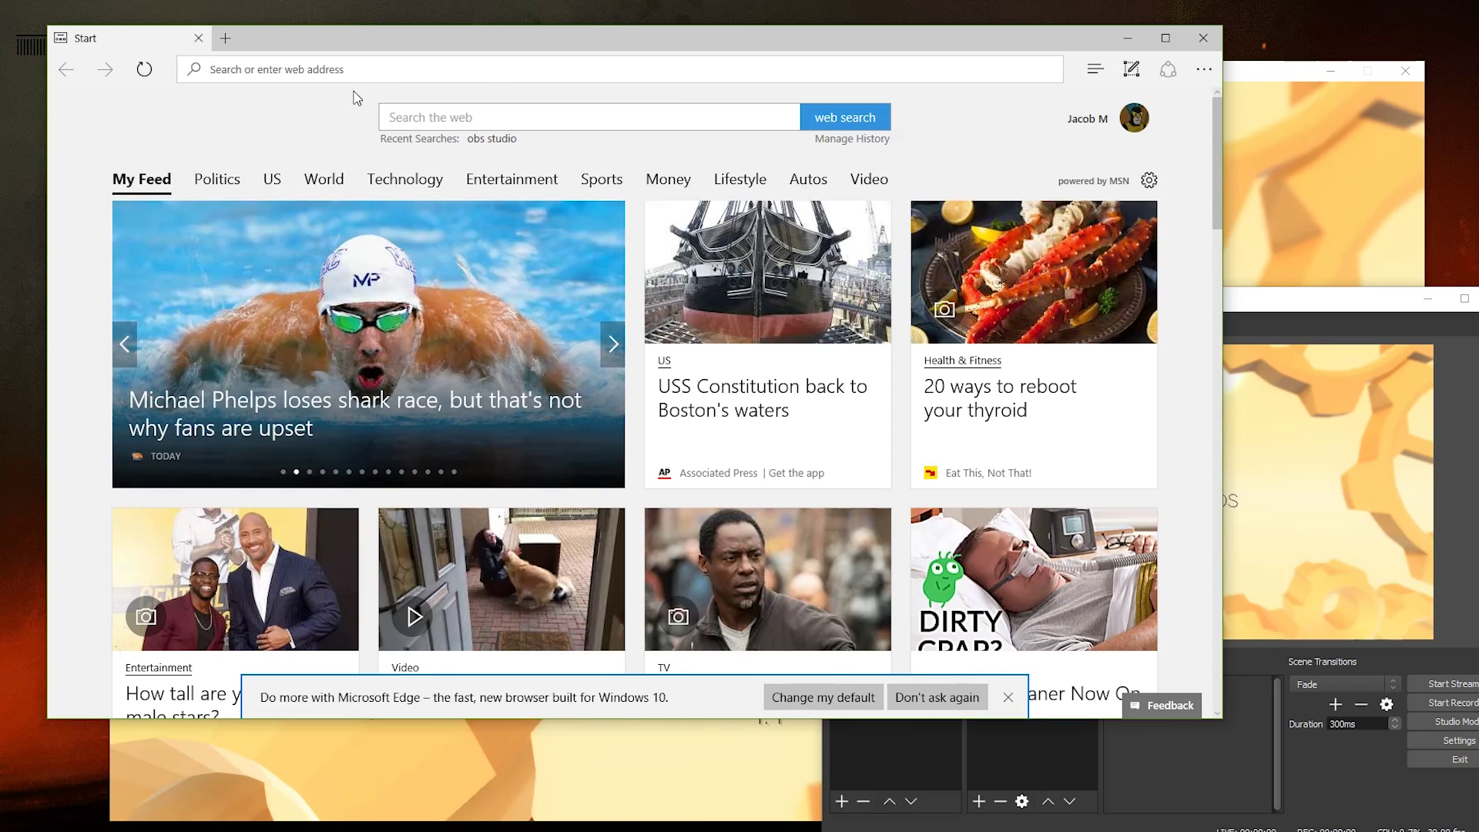
# Step: Go to twitch.tv and bring up the Sign Up form
pyautogui.write('twitch.tv')
pyautogui.press('Return')
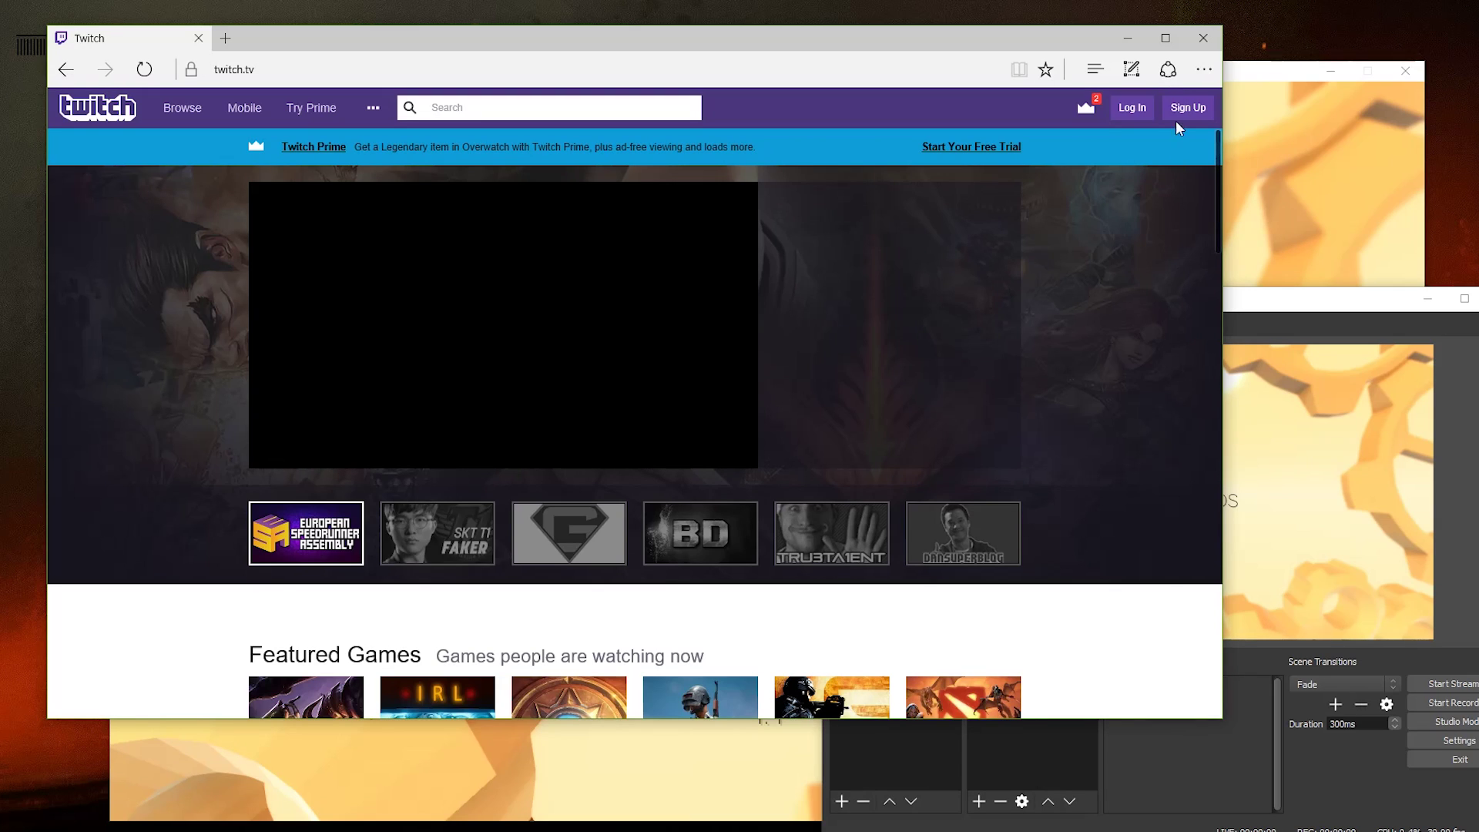
pyautogui.click(1177, 114)
# Step: Fill in the sign-up form with a username, password, birth date and e-mail address
pyautogui.click(634, 255)
pyautogui.write('extremebingus')
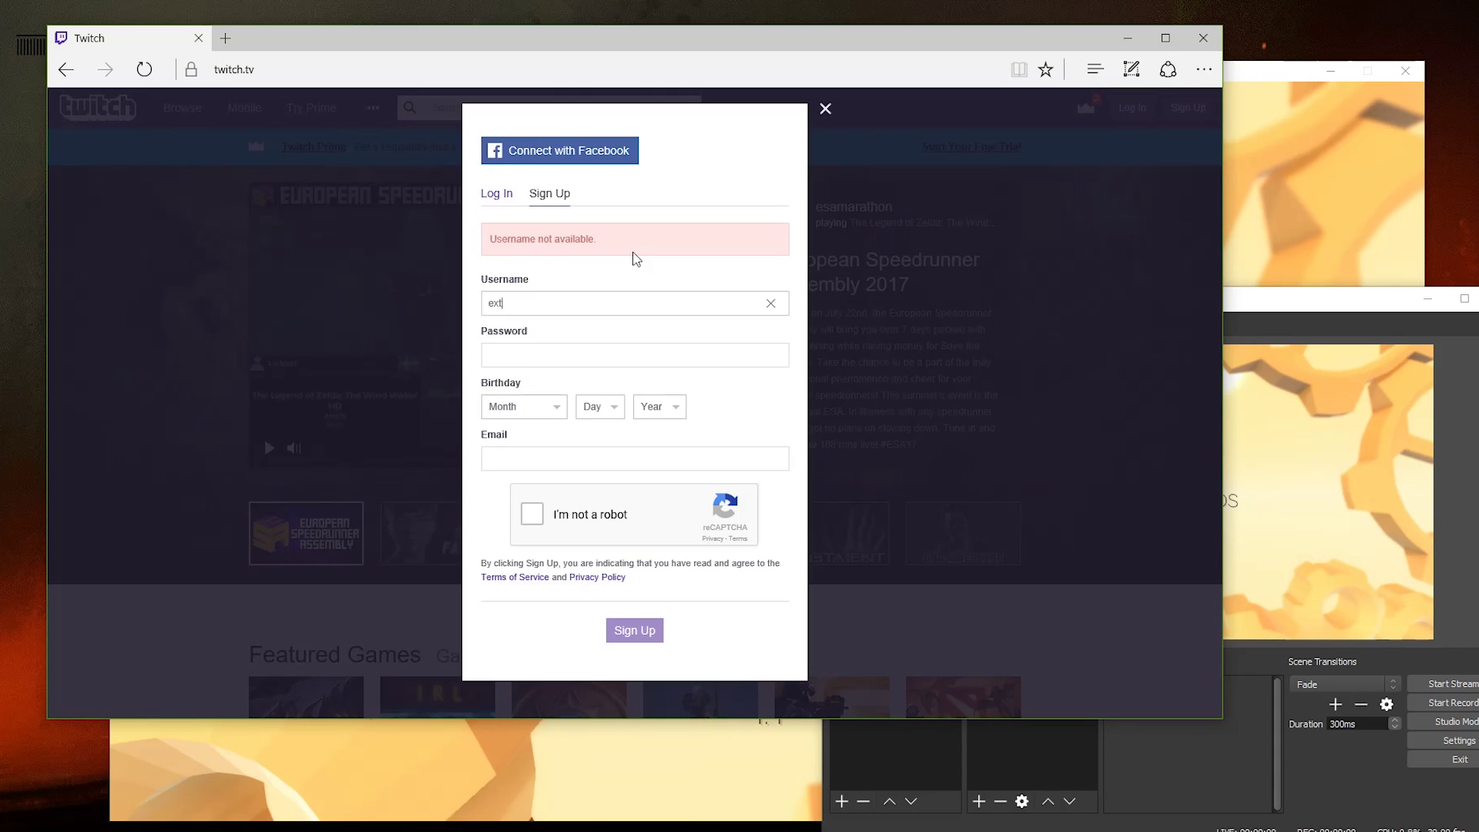
pyautogui.press('Tab')
pyautogui.write('***************')
pyautogui.press('Tab')
pyautogui.write('m')
pyautogui.press('Tab')
pyautogui.write('1')
pyautogui.press('Tab')
pyautogui.write('1990')
pyautogui.press('Tab')
pyautogui.press('Tab')
# Step: Solve the store-front captcha, submit the sign-up, and show the new account's menu
pyautogui.press('space')
pyautogui.click(593, 317)
pyautogui.click(563, 383)
pyautogui.click(562, 526)
pyautogui.click(734, 590)
pyautogui.click(636, 587)
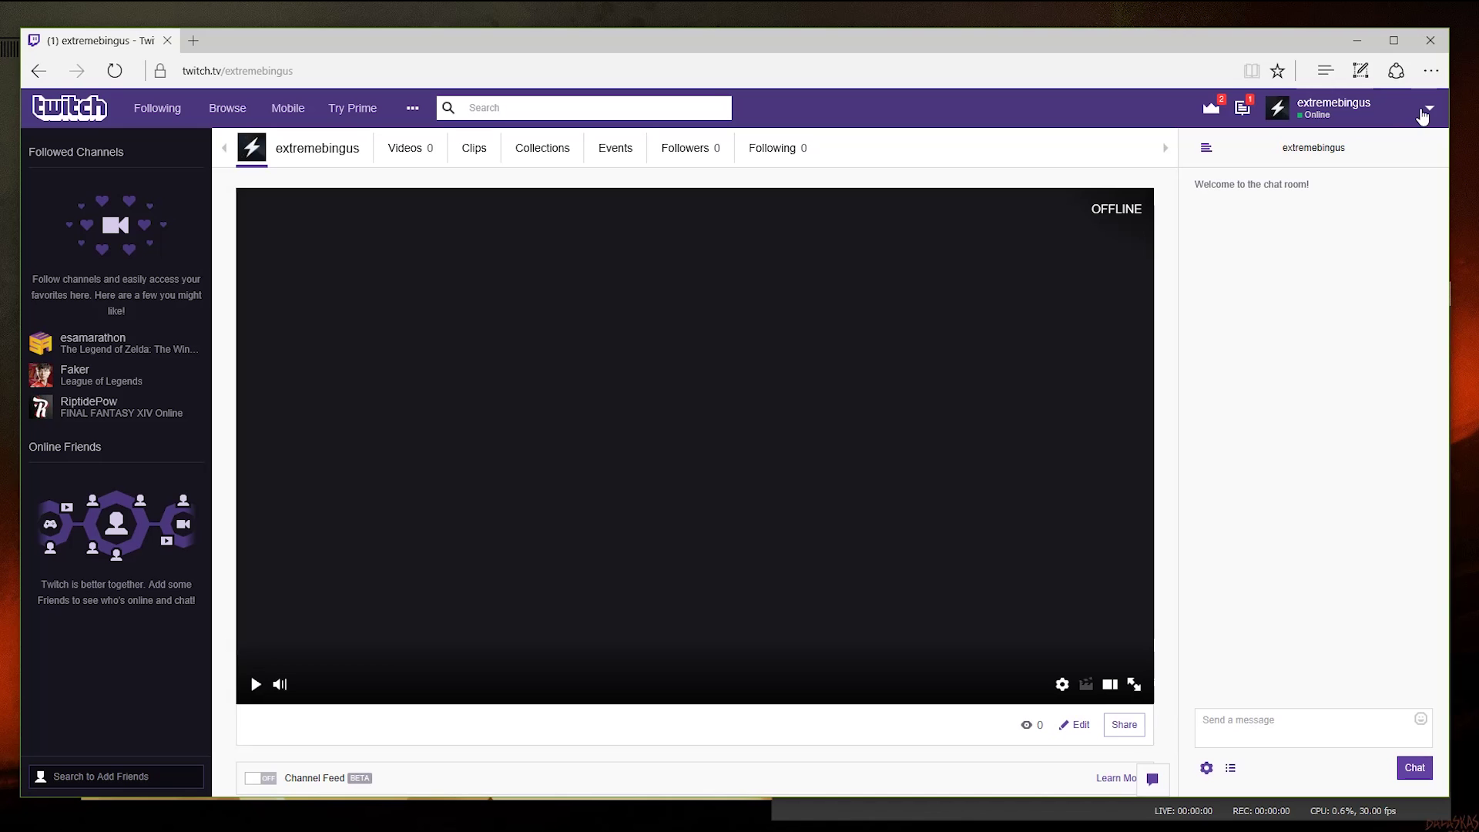
pyautogui.click(1429, 108)
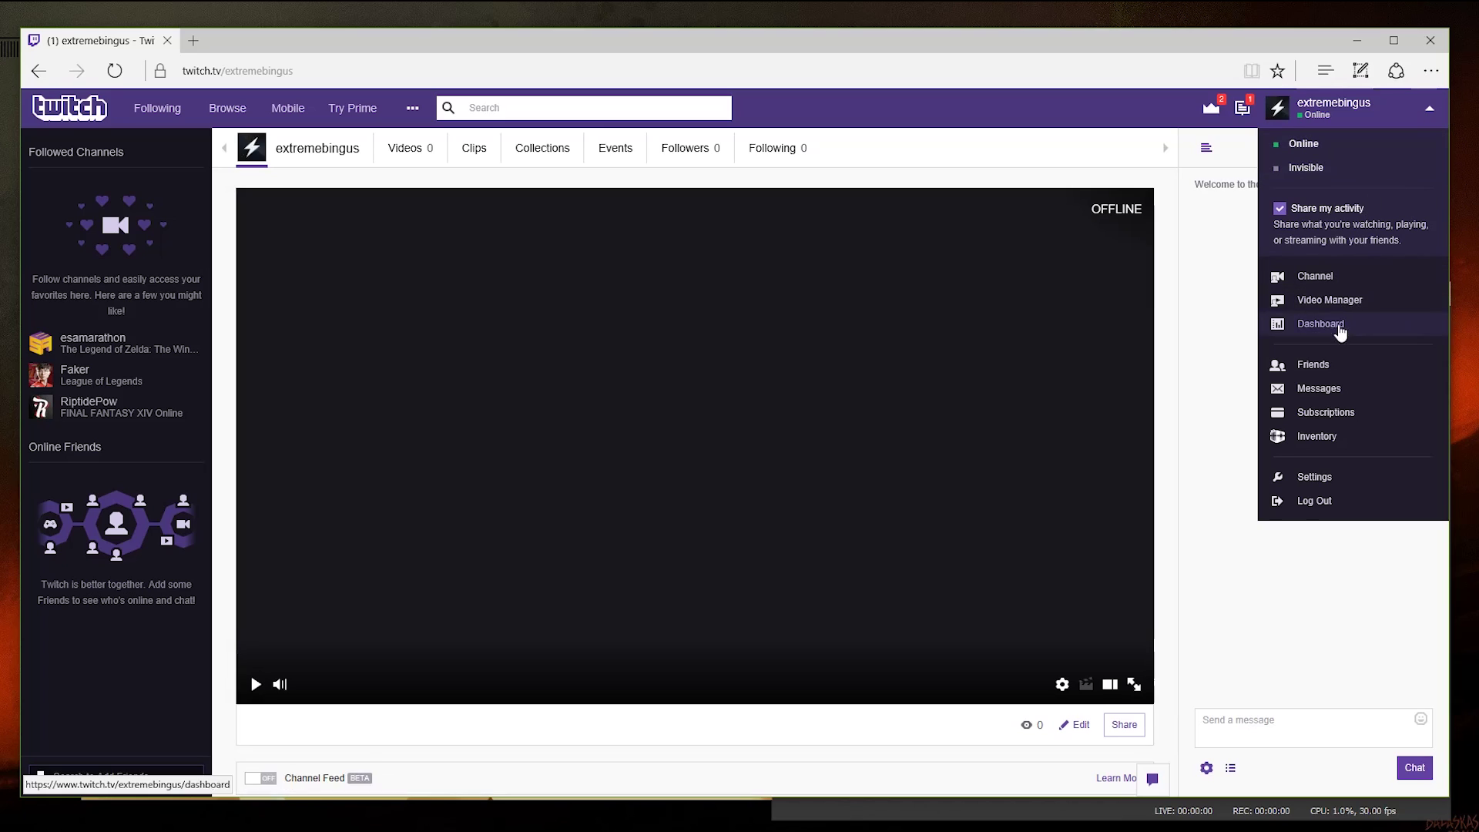
# Step: On the channel Dashboard, set the stream title to 'Streaming some clustertruck'
pyautogui.click(1333, 325)
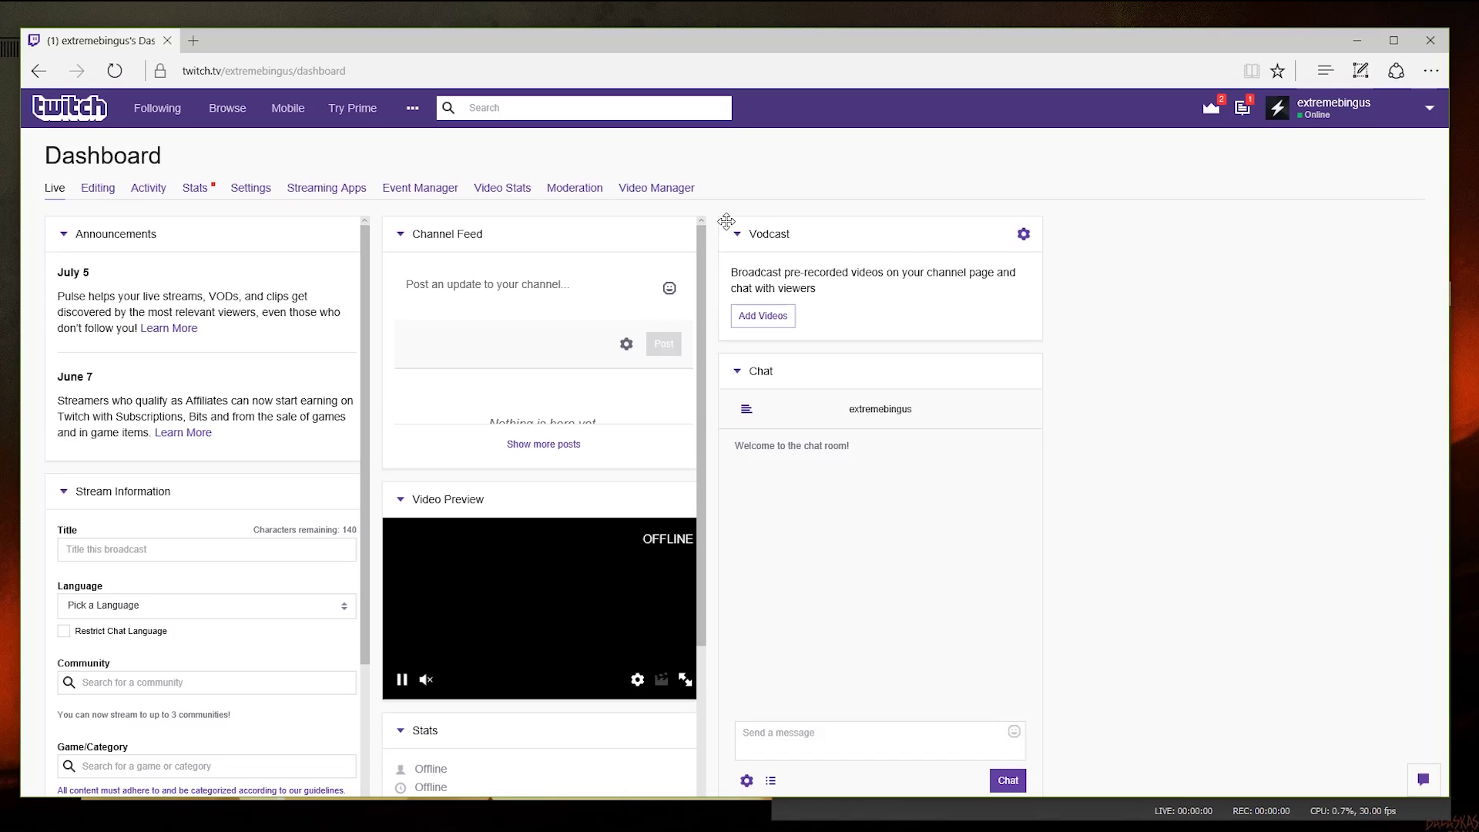
pyautogui.scroll(-2, 158, 368)
pyautogui.click(157, 368)
pyautogui.write('St')
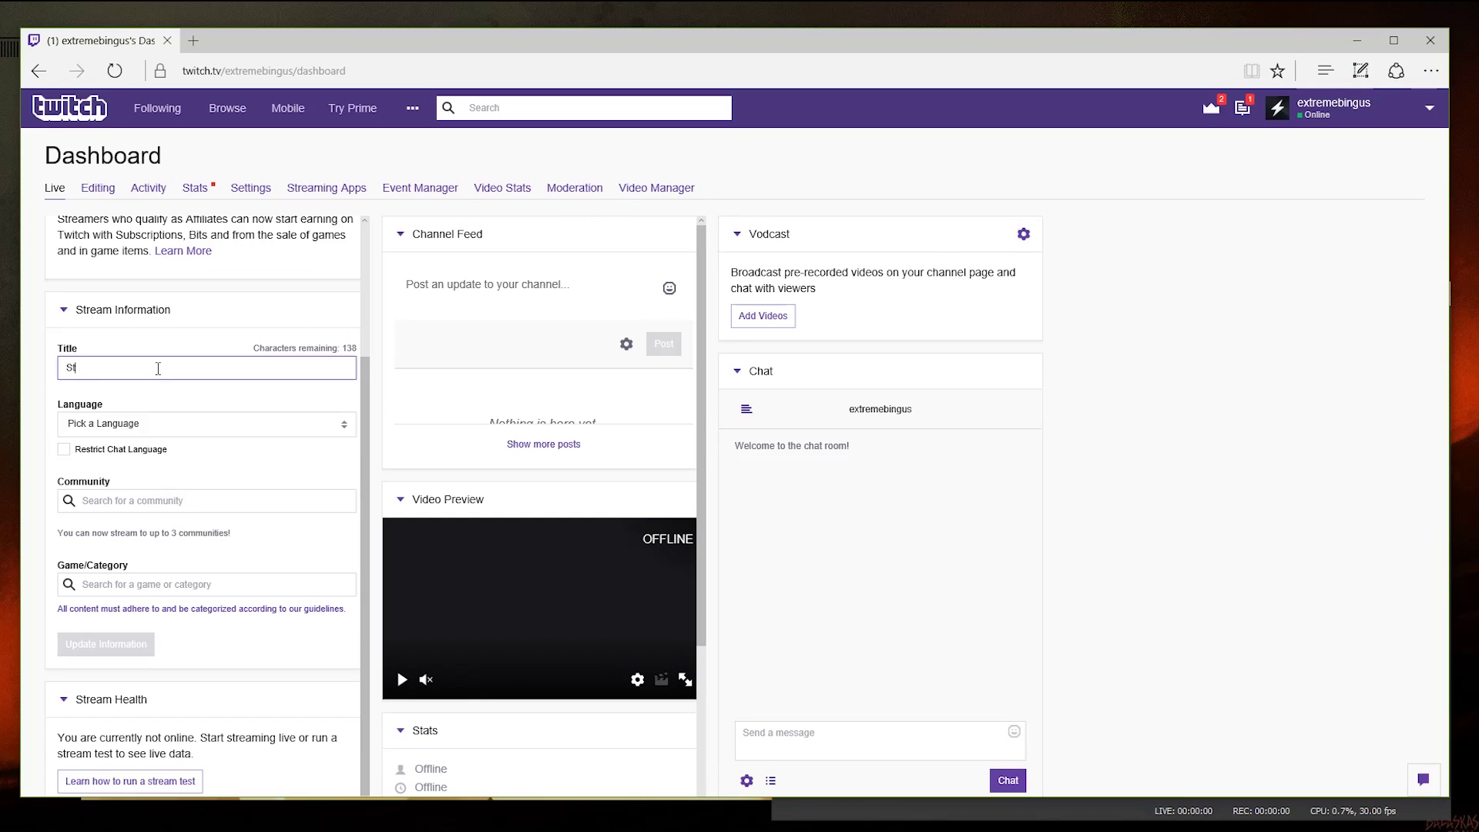
pyautogui.write('reaming some clustertruck')
# Step: Set the Game/Category to Clustertruck and go to the dashboard Settings
pyautogui.click(154, 584)
pyautogui.write('clustertruck')
pyautogui.click(116, 612)
pyautogui.scroll(2, 324, 215)
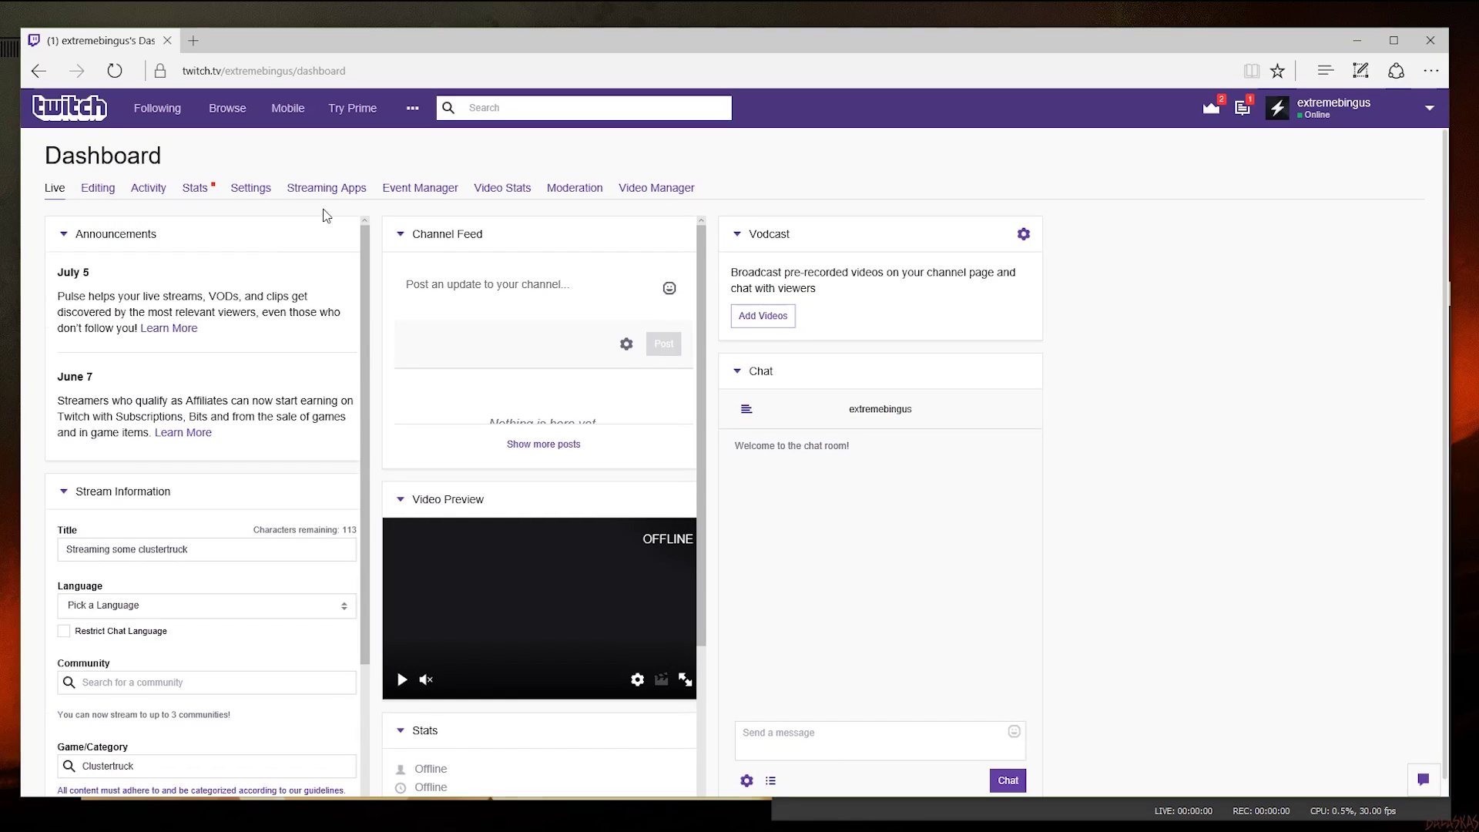
pyautogui.click(251, 190)
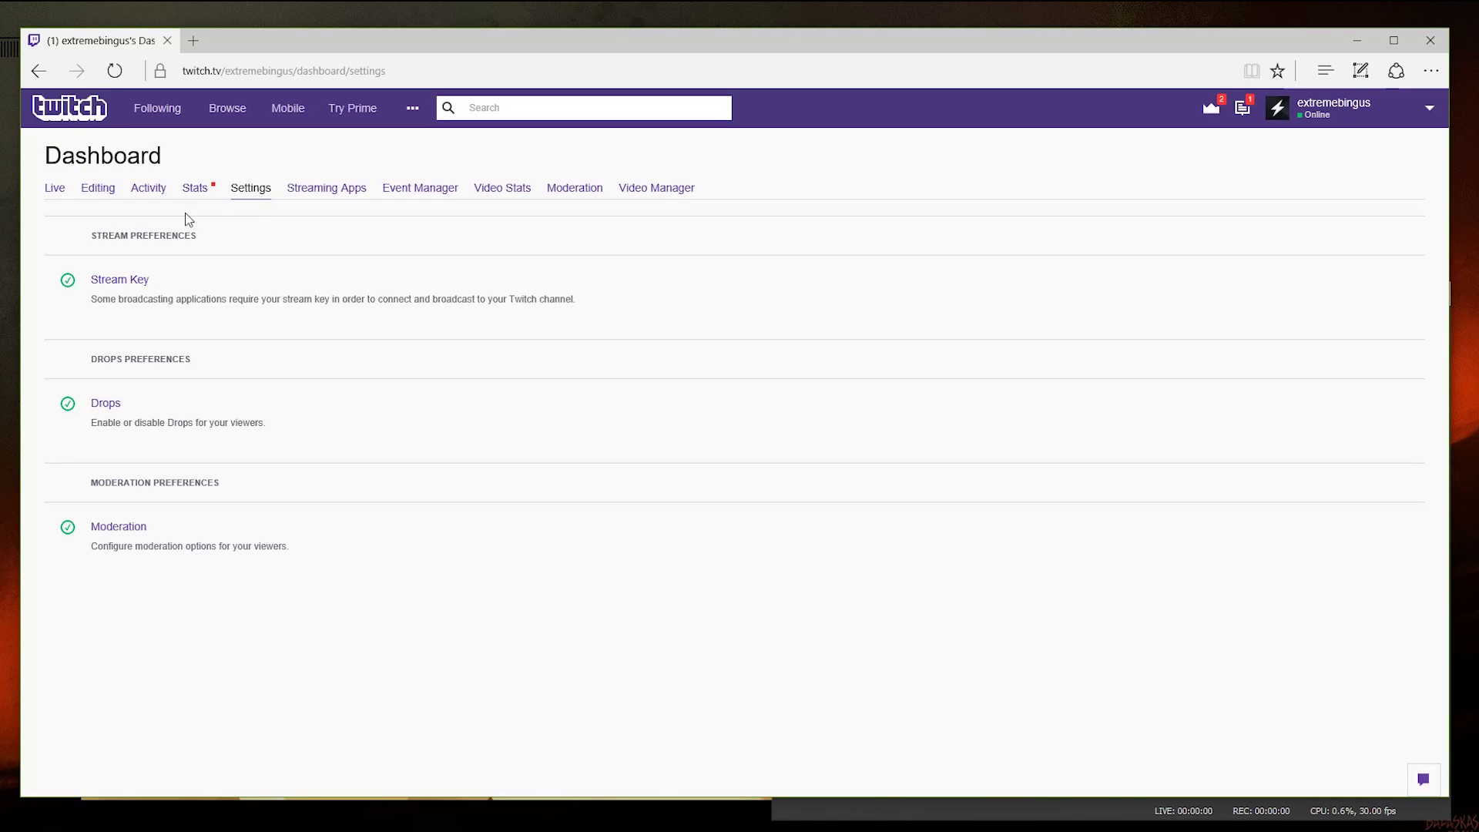
# Step: Reveal the channel's stream key under Stream Key settings, accepting the warning
pyautogui.click(100, 281)
pyautogui.click(103, 379)
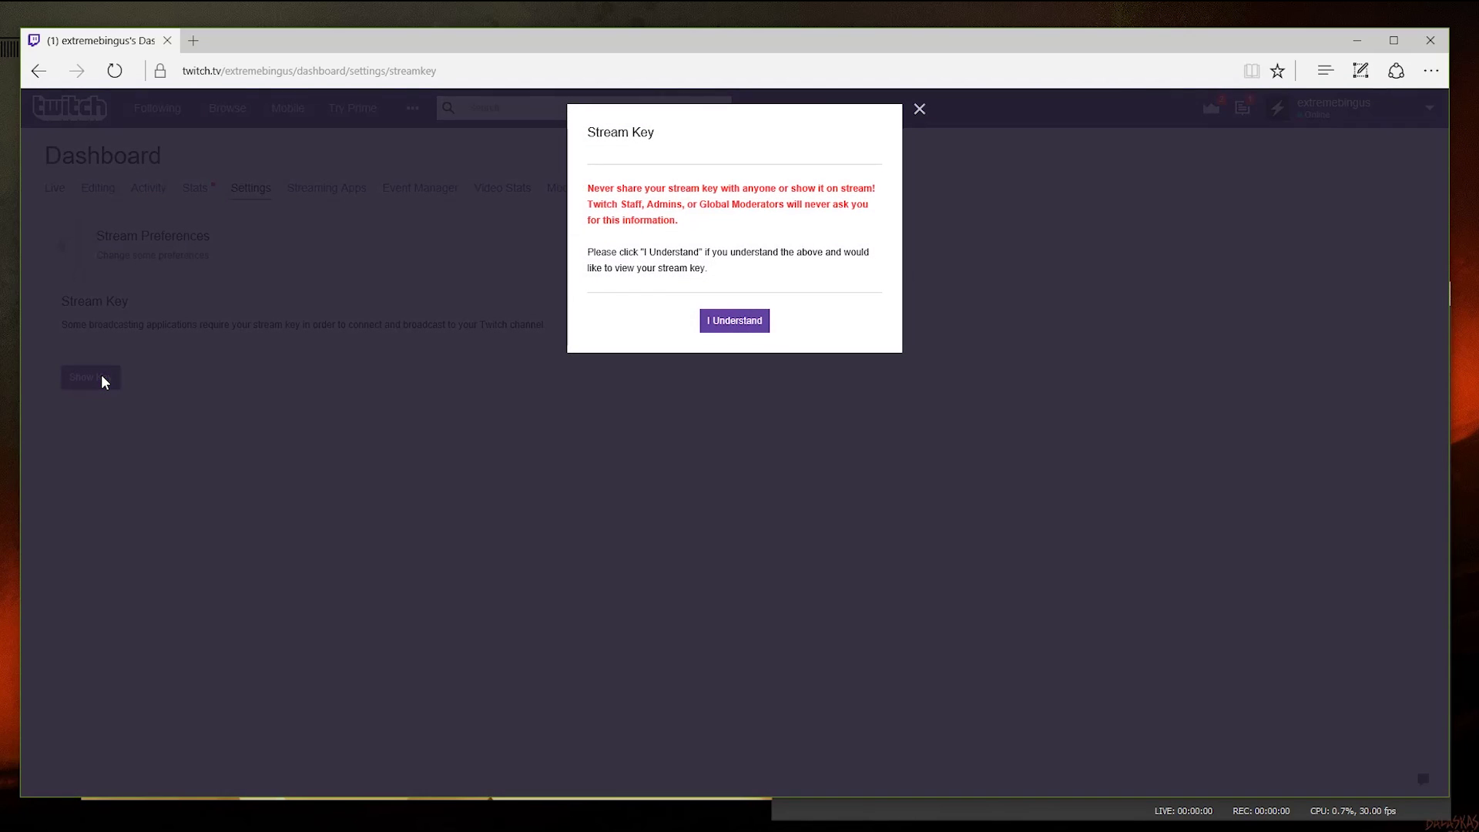
pyautogui.click(719, 322)
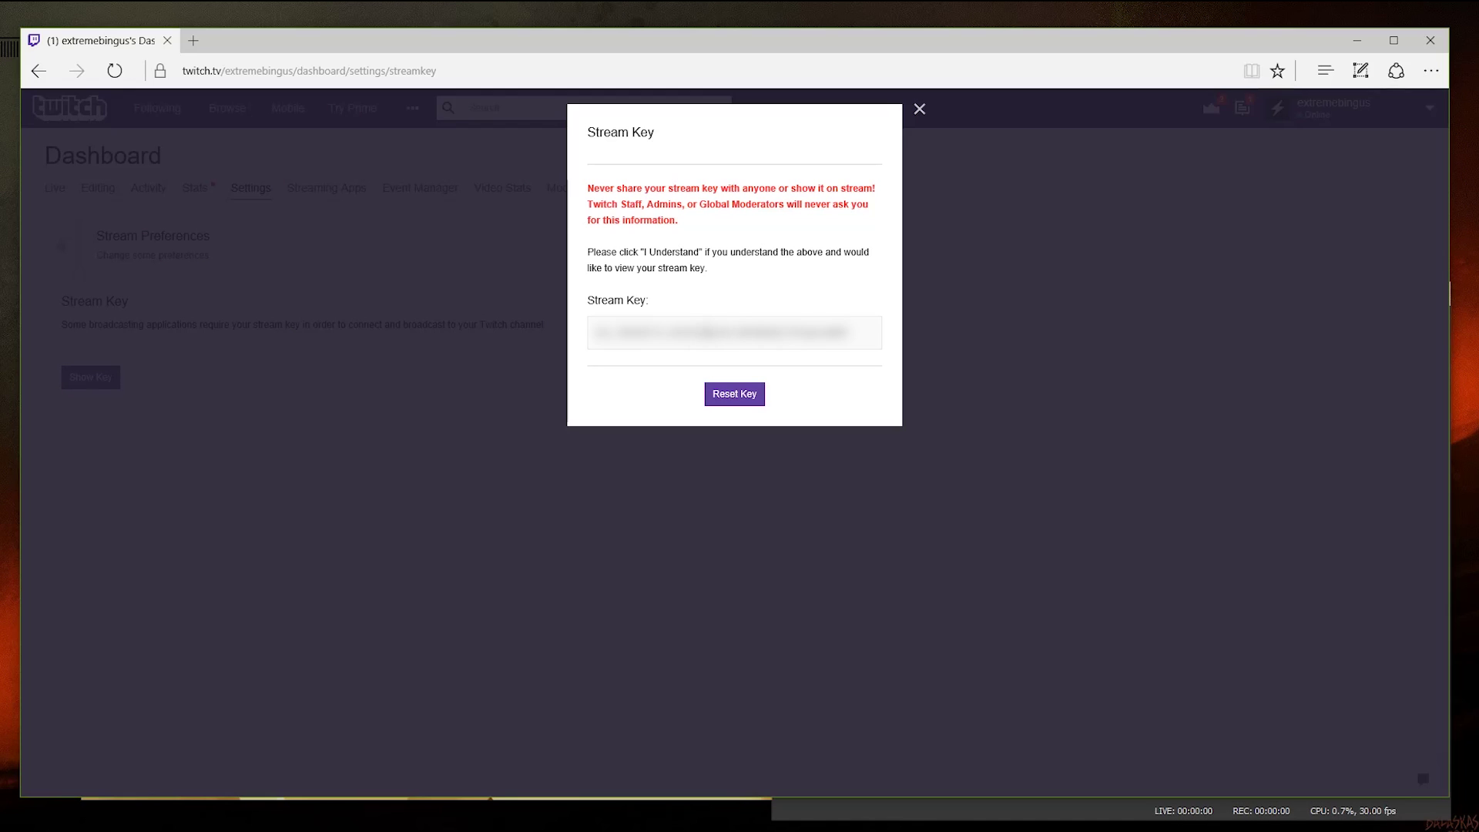
# Step: Copy the entire stream key and switch back to OBS Studio
pyautogui.doubleClick(701, 333)
pyautogui.hotkey('ctrl', 'a')
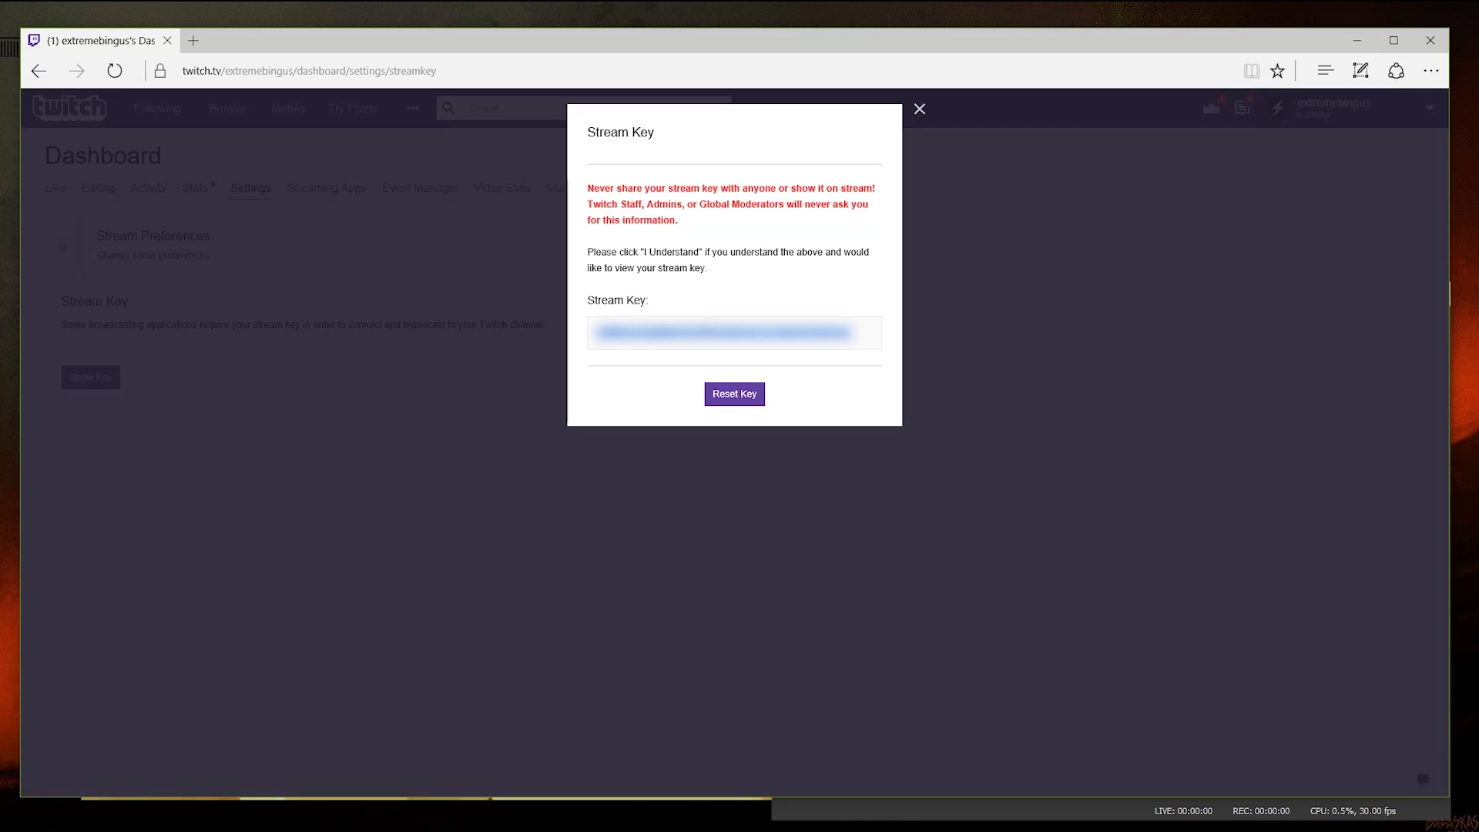
pyautogui.rightClick(709, 346)
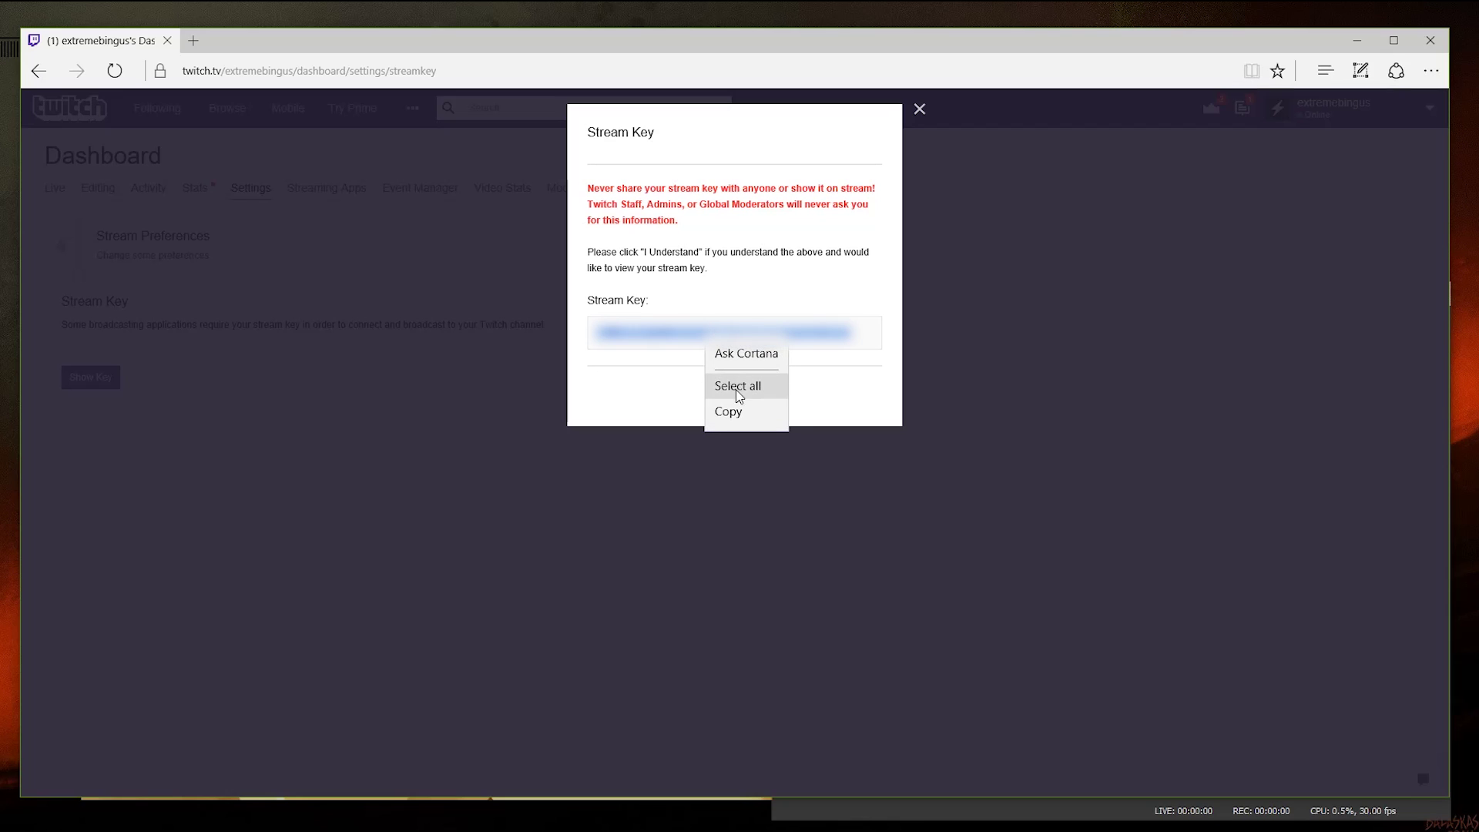
pyautogui.click(713, 409)
pyautogui.click(785, 314)
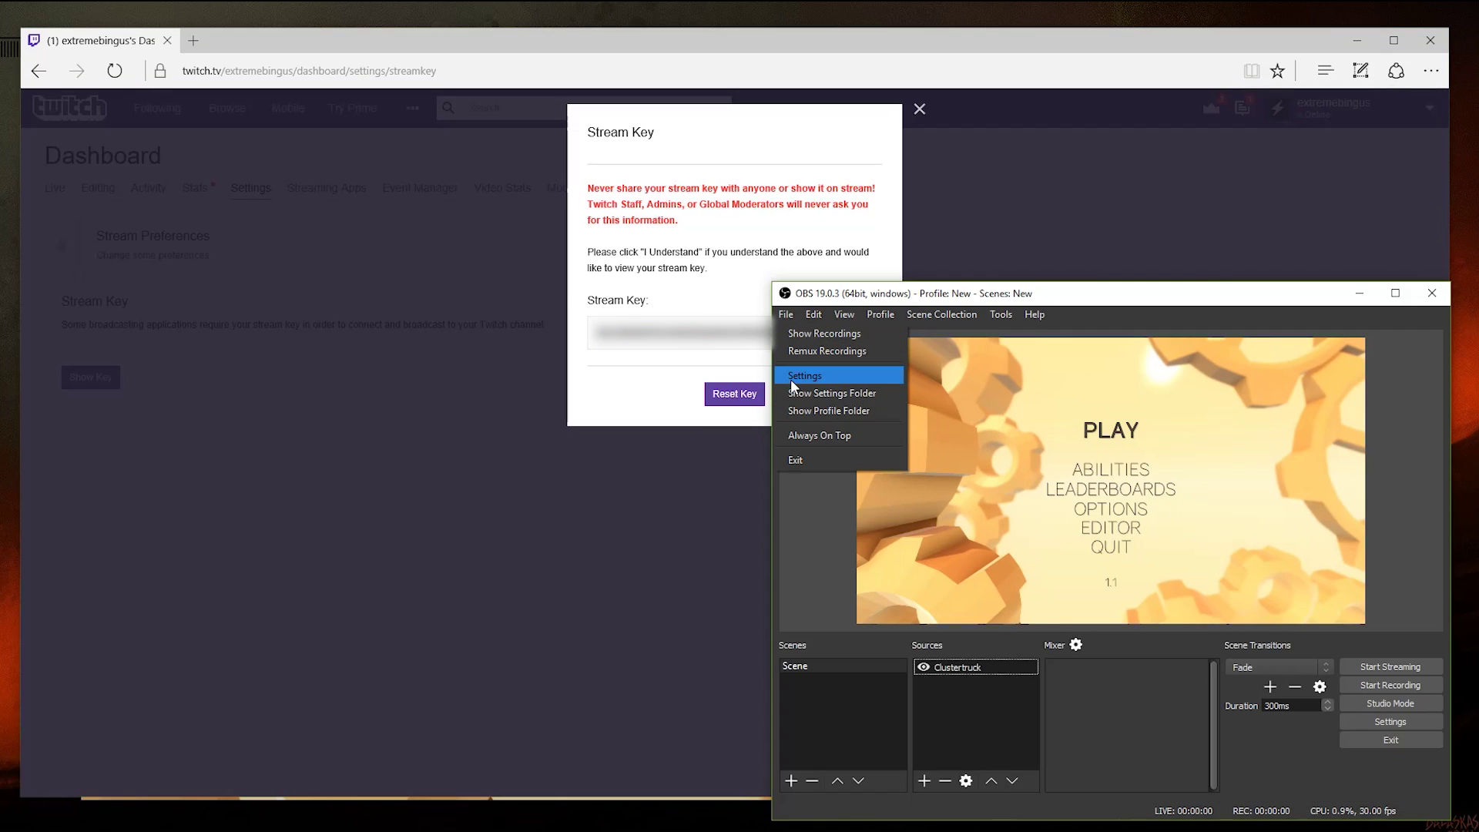
# Step: Set streaming to Twitch on the US East: New York, NY server, paste the stream key, and save
pyautogui.click(791, 377)
pyautogui.click(796, 311)
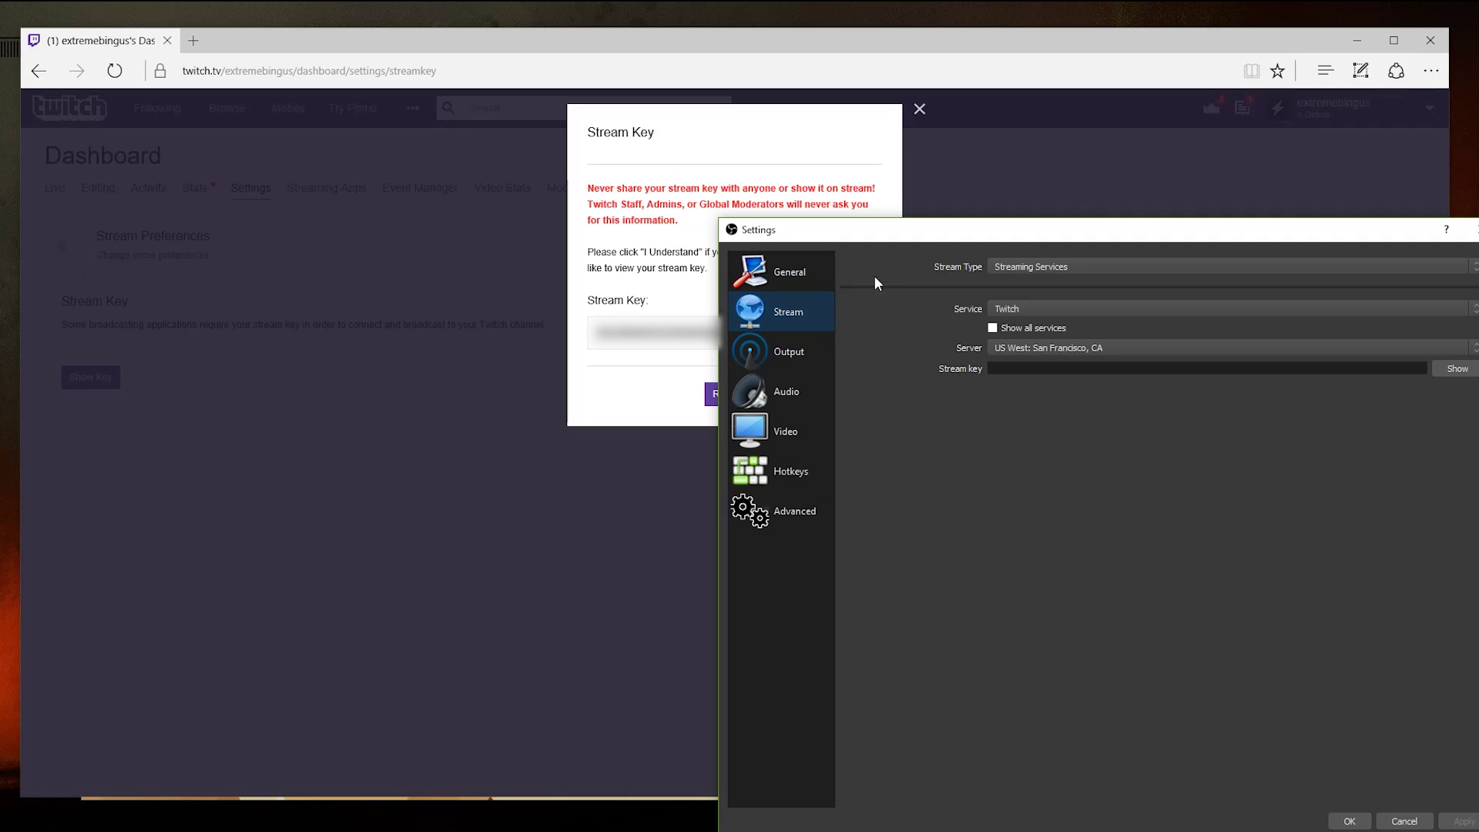
pyautogui.click(1005, 265)
pyautogui.click(1005, 266)
pyautogui.click(1014, 305)
pyautogui.click(1008, 321)
pyautogui.click(1005, 351)
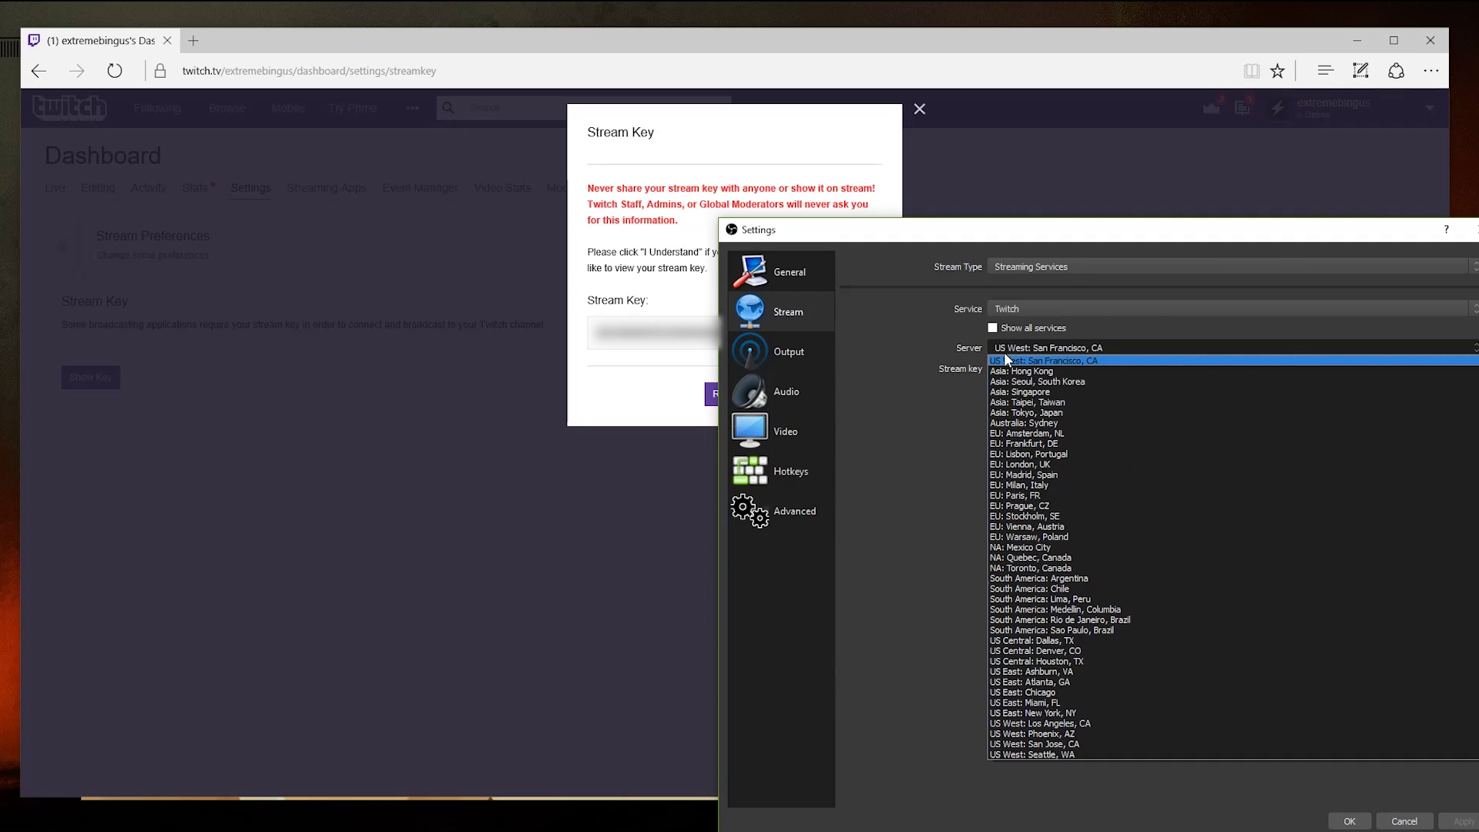
pyautogui.click(1083, 714)
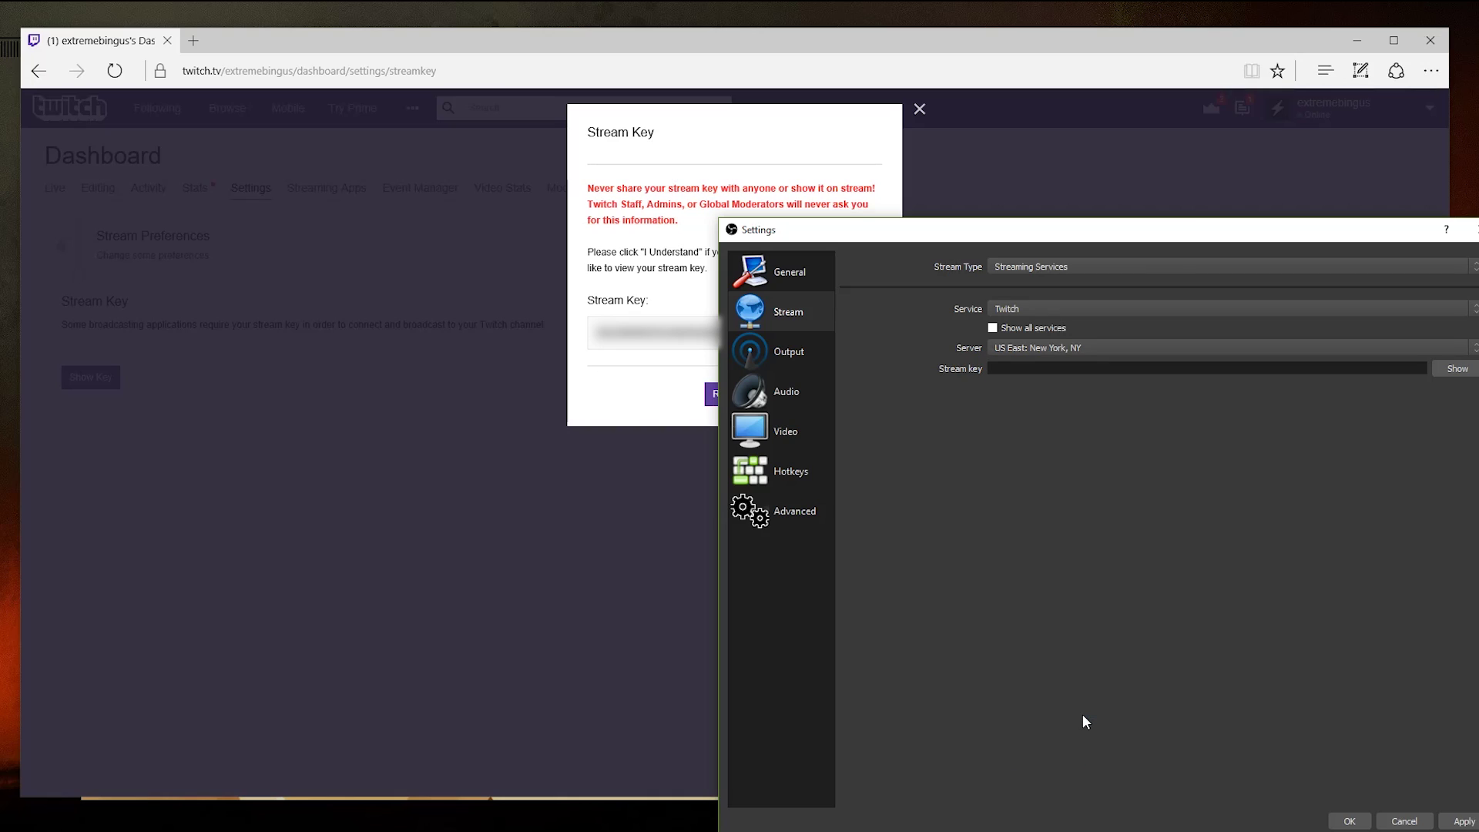
pyautogui.click(1194, 370)
pyautogui.hotkey('ctrl', 'v')
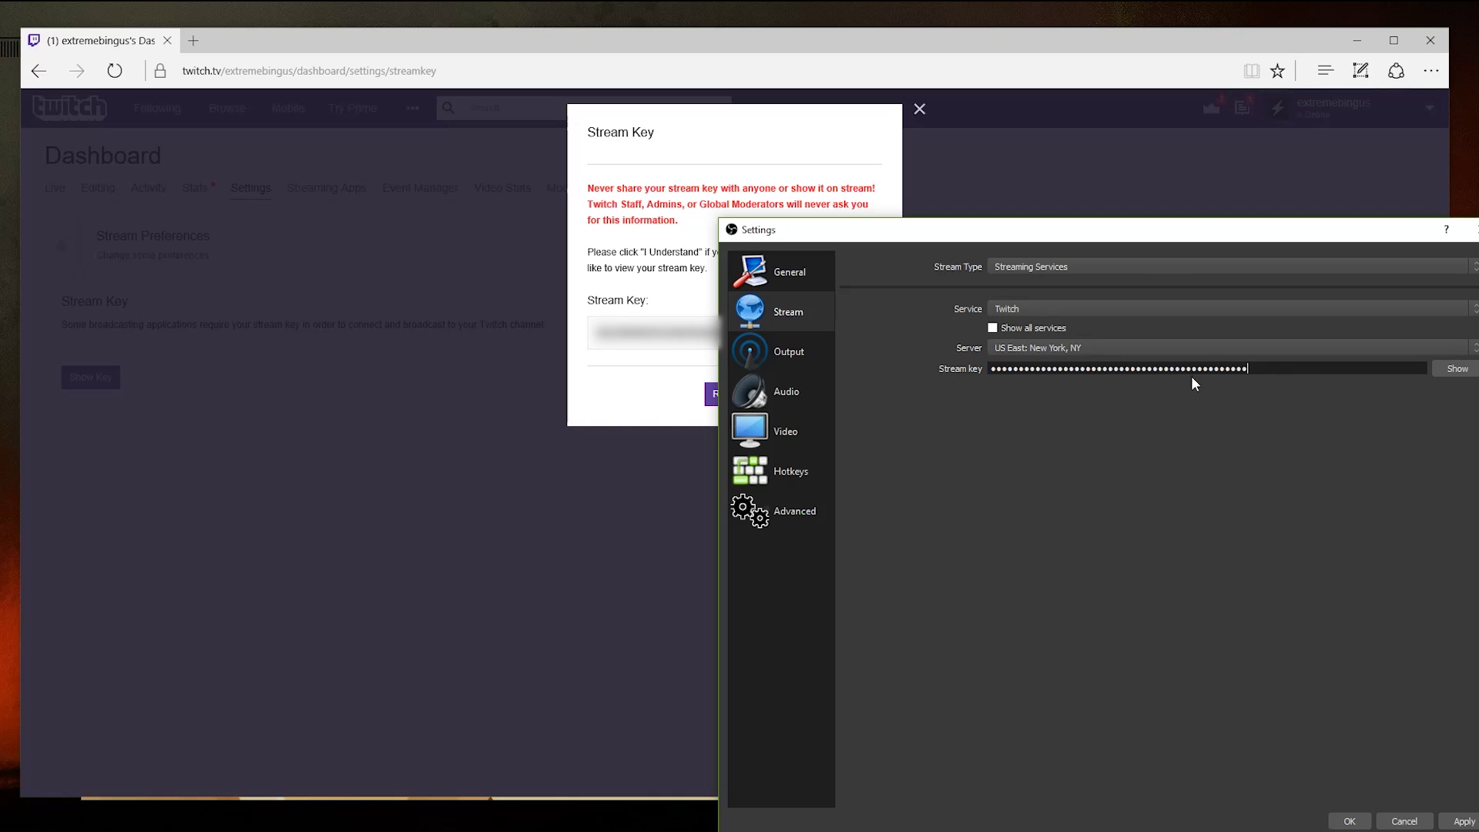
pyautogui.click(1459, 823)
pyautogui.click(1359, 822)
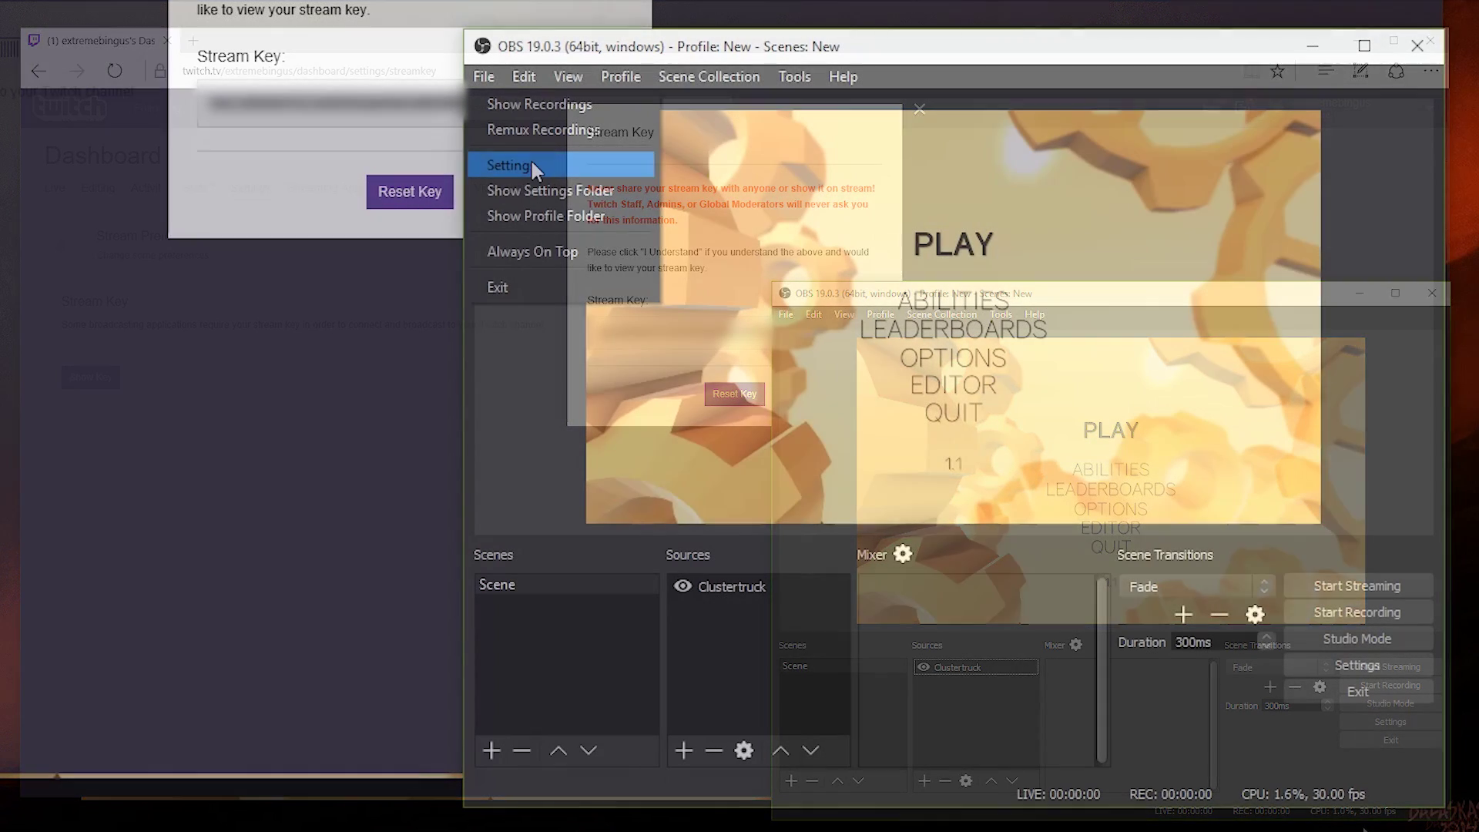
# Step: Review the desktop audio device choices in the OBS Audio settings
pyautogui.click(529, 158)
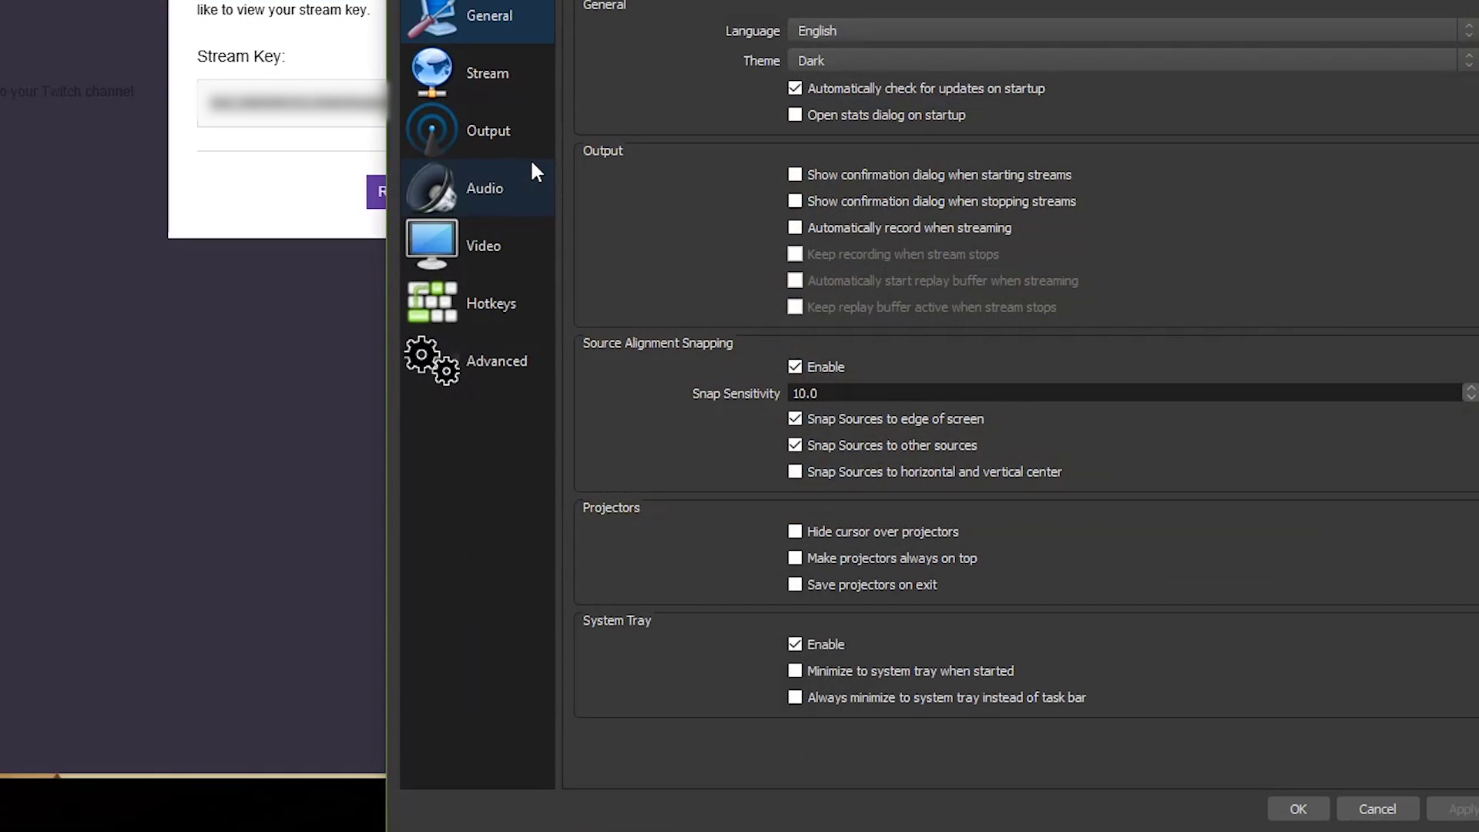
pyautogui.click(524, 174)
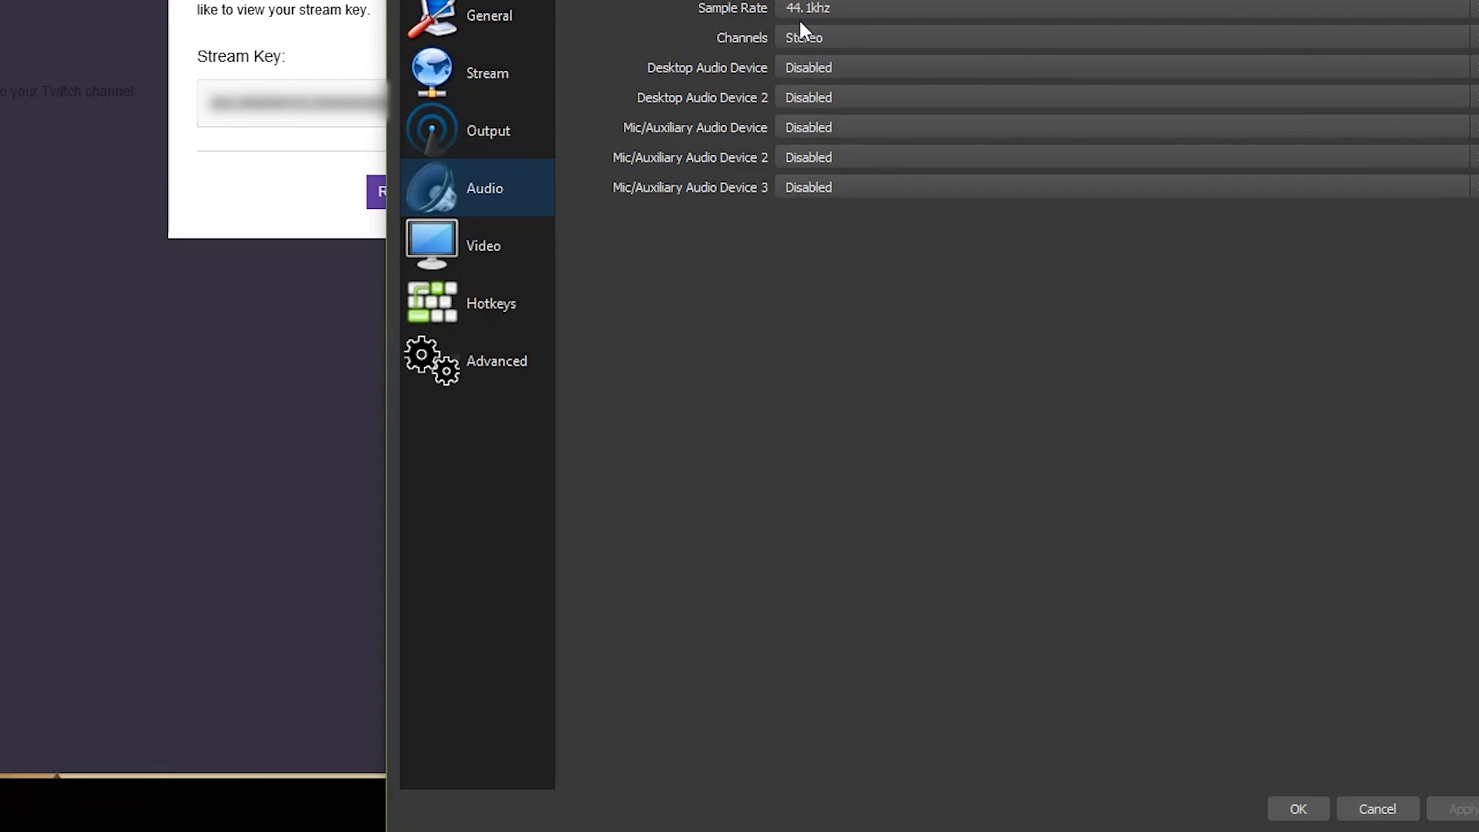
pyautogui.click(807, 71)
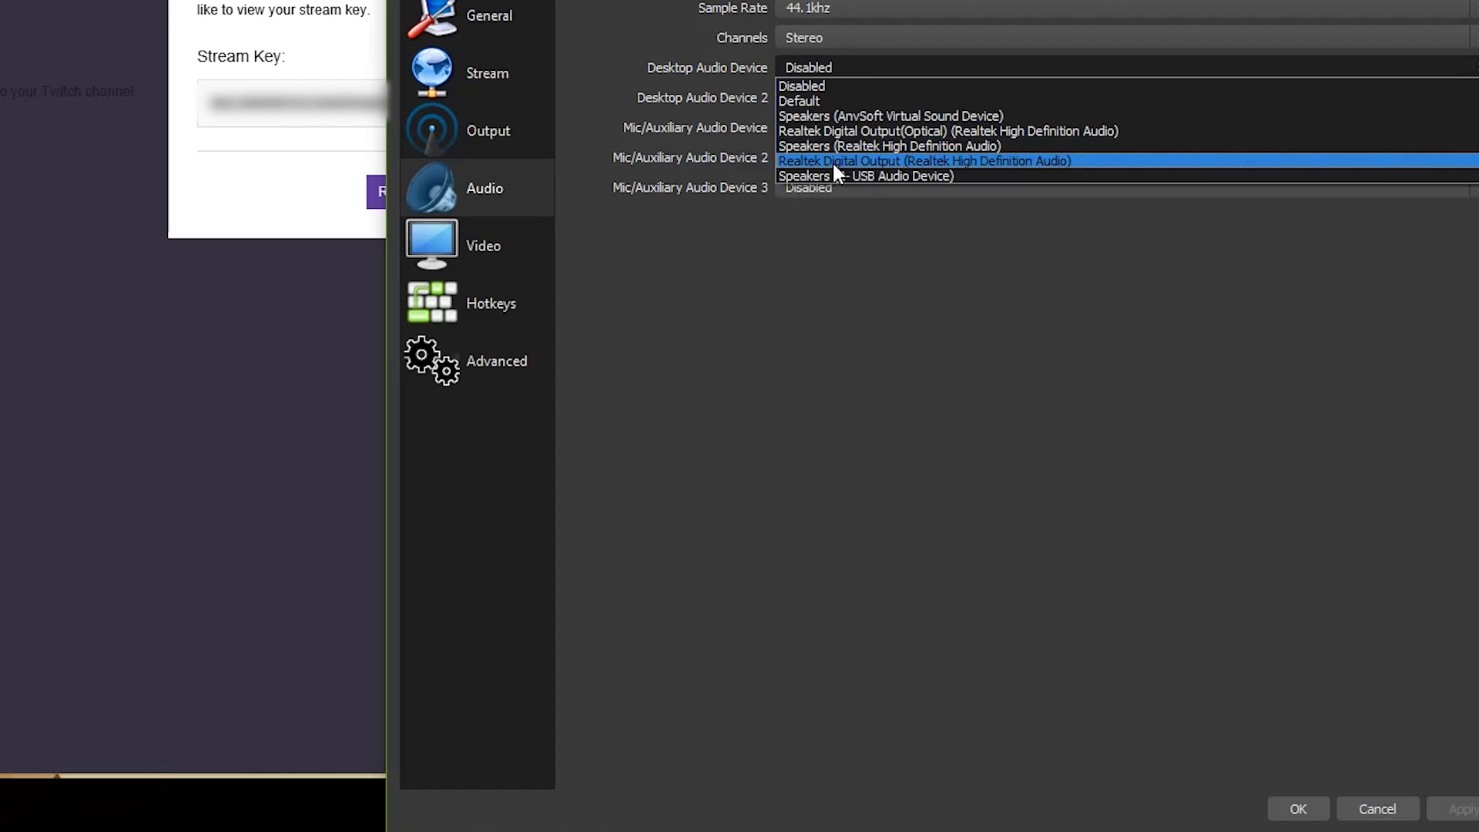
# Step: Assign F1 to Start/Stop Streaming and F2 to Start/Stop Recording in Hotkeys
pyautogui.click(507, 304)
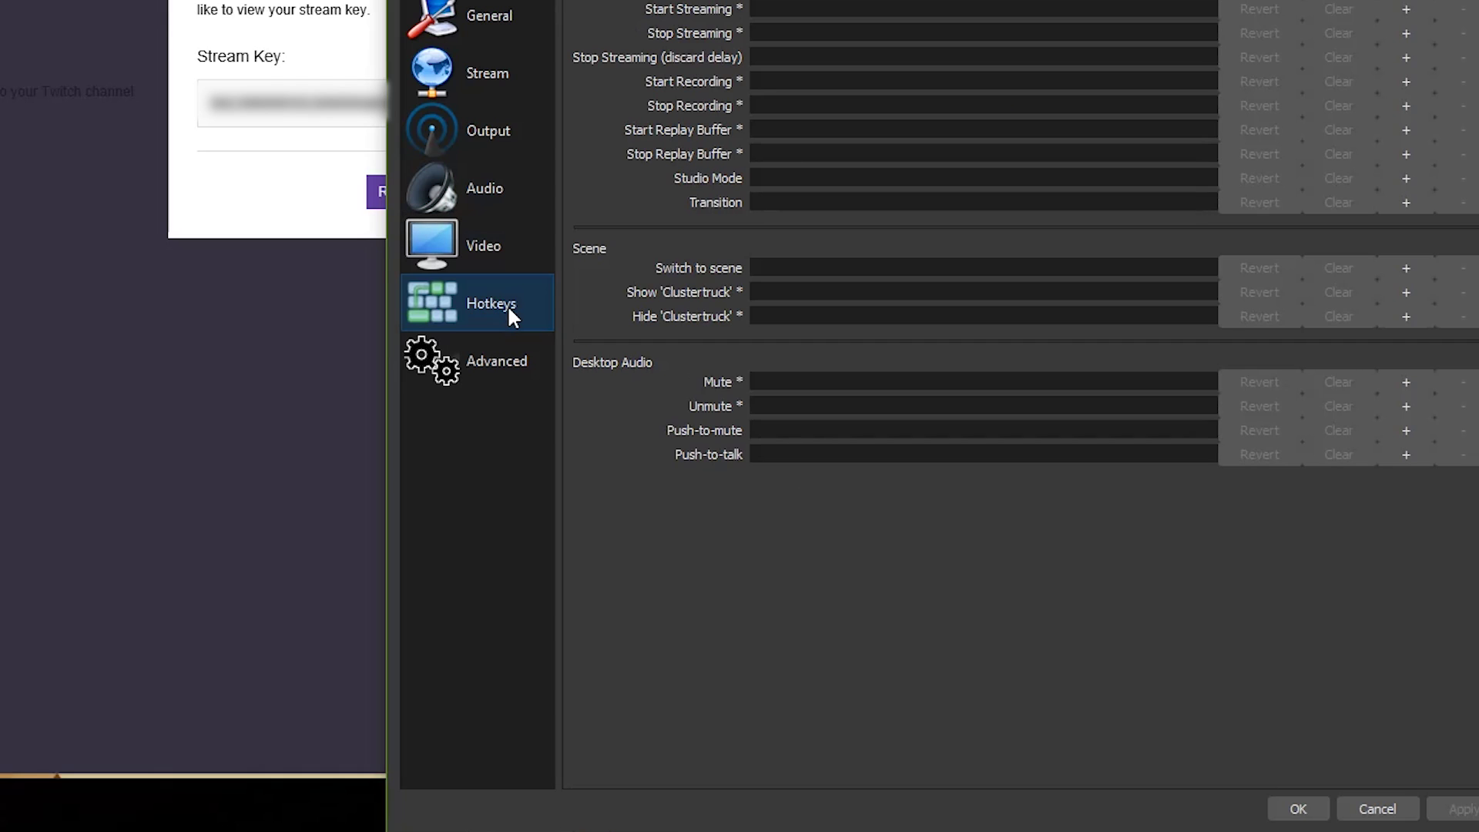
pyautogui.click(786, 11)
pyautogui.press('F1')
pyautogui.click(784, 31)
pyautogui.press('F1')
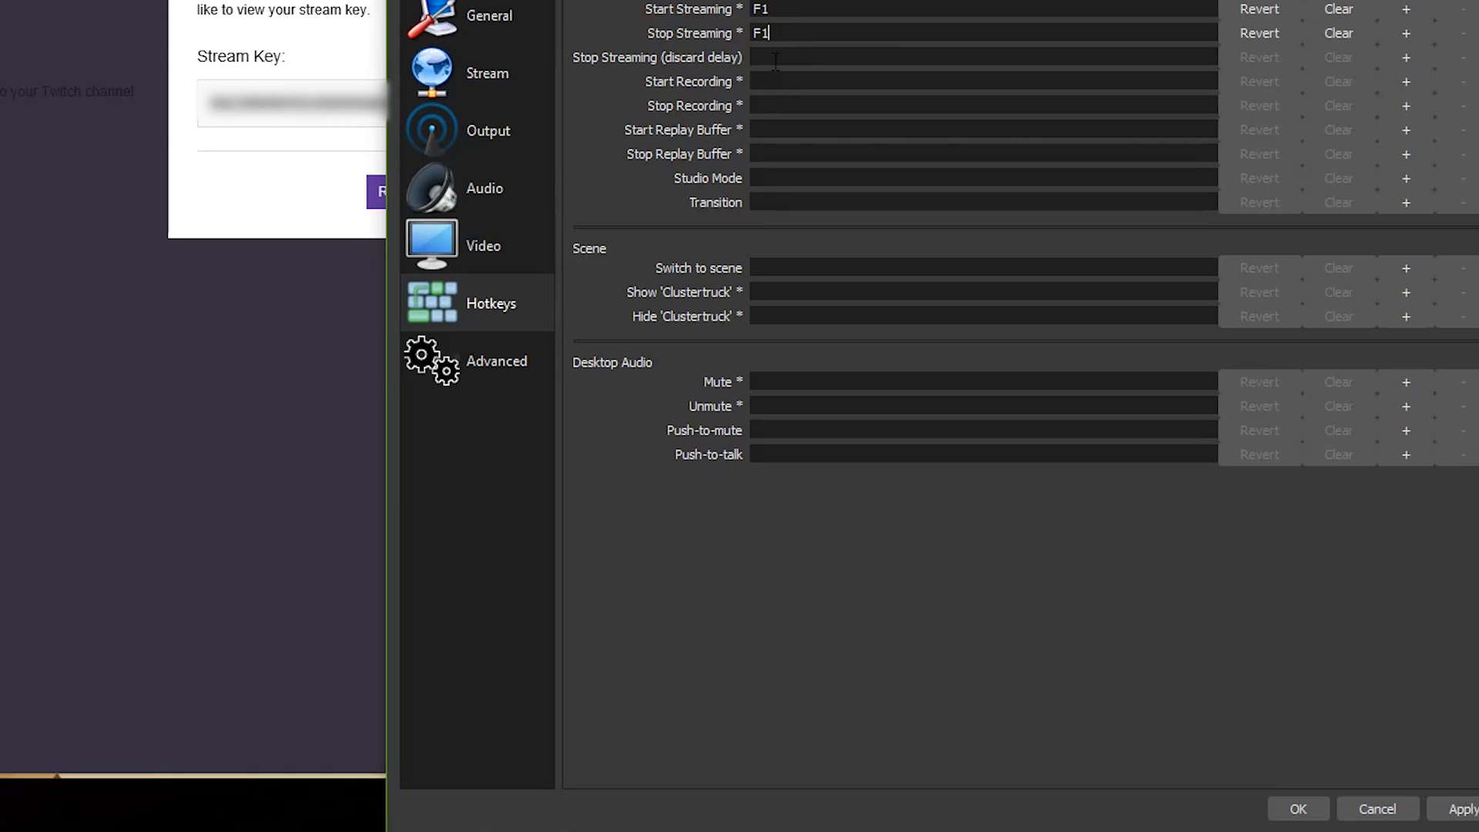
pyautogui.click(775, 81)
pyautogui.press('F2')
pyautogui.click(775, 106)
pyautogui.press('F2')
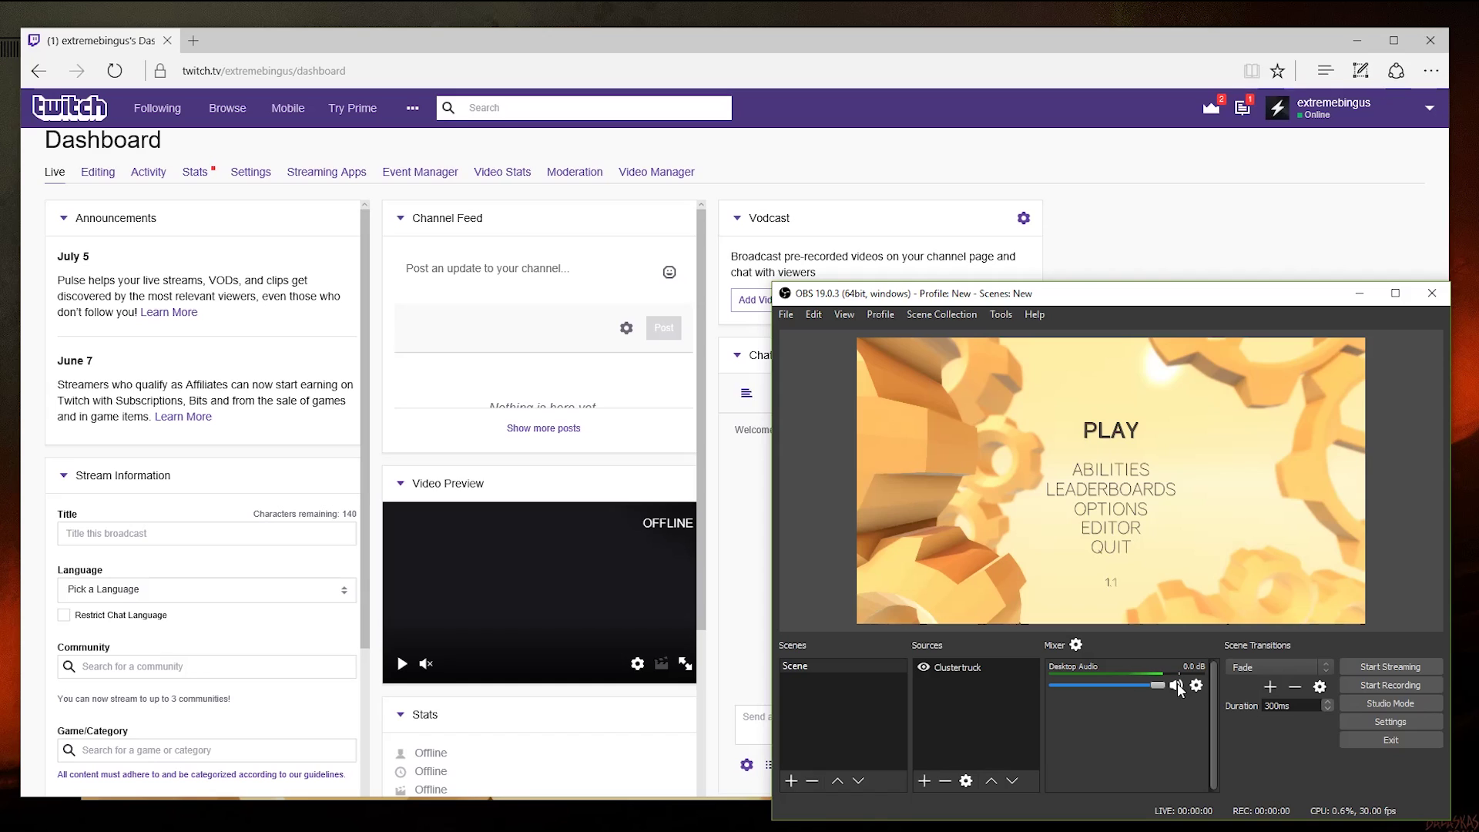
# Step: Run the Auto-Configuration Wizard for streaming, keeping the 1920x1080 canvas and 60 fps
pyautogui.click(991, 314)
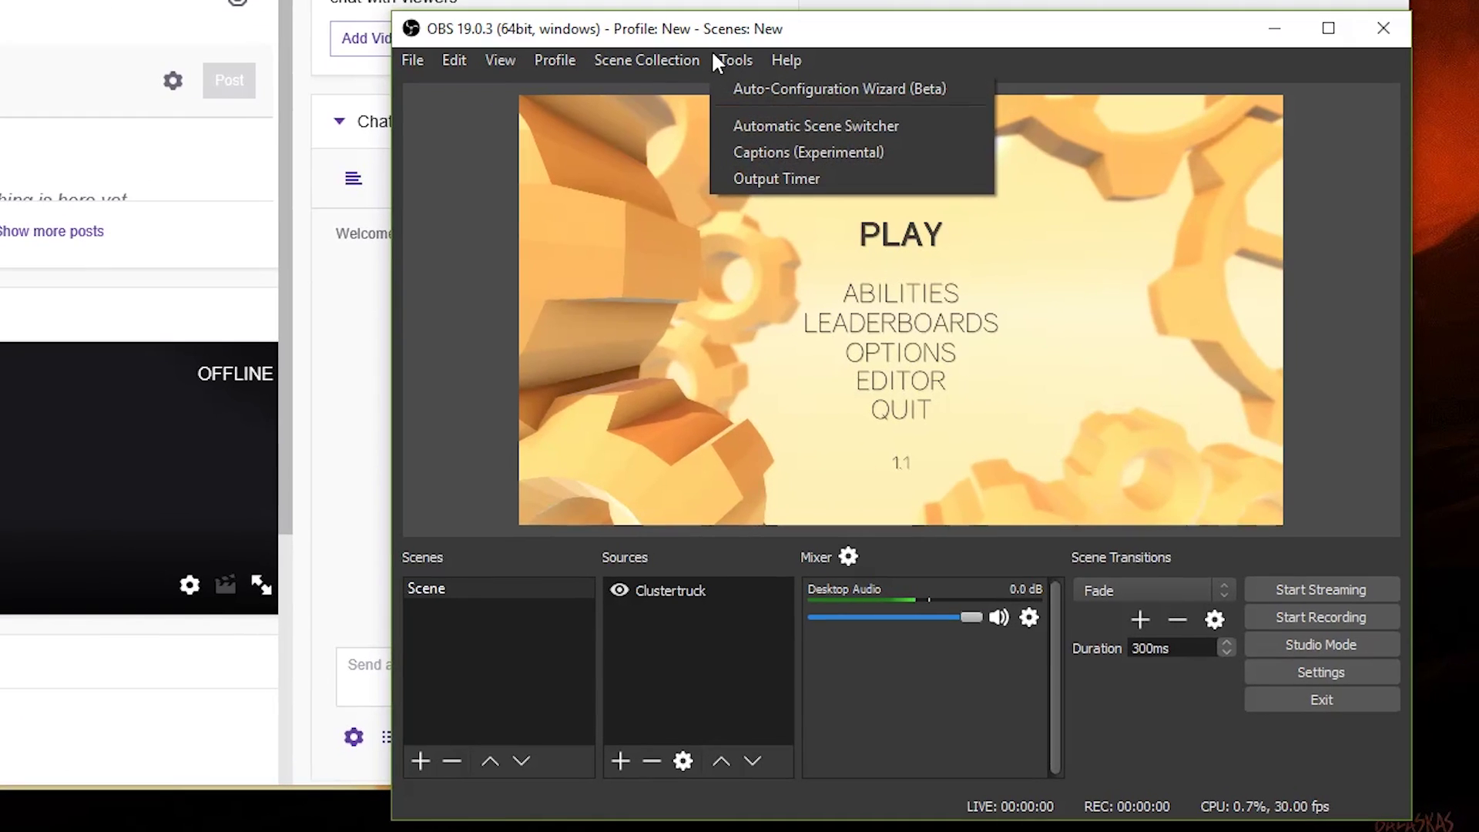
pyautogui.click(737, 89)
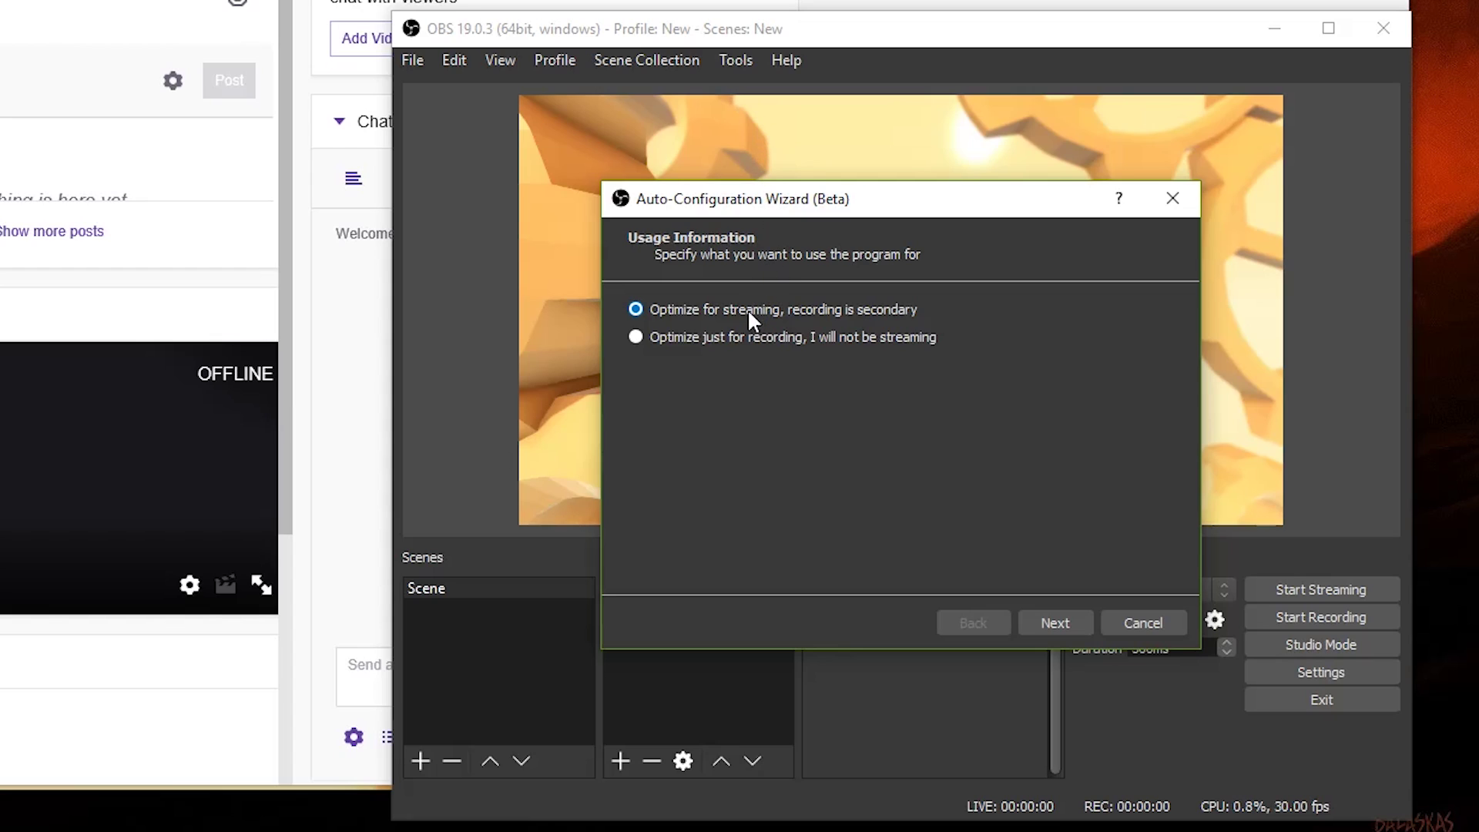
pyautogui.click(1047, 616)
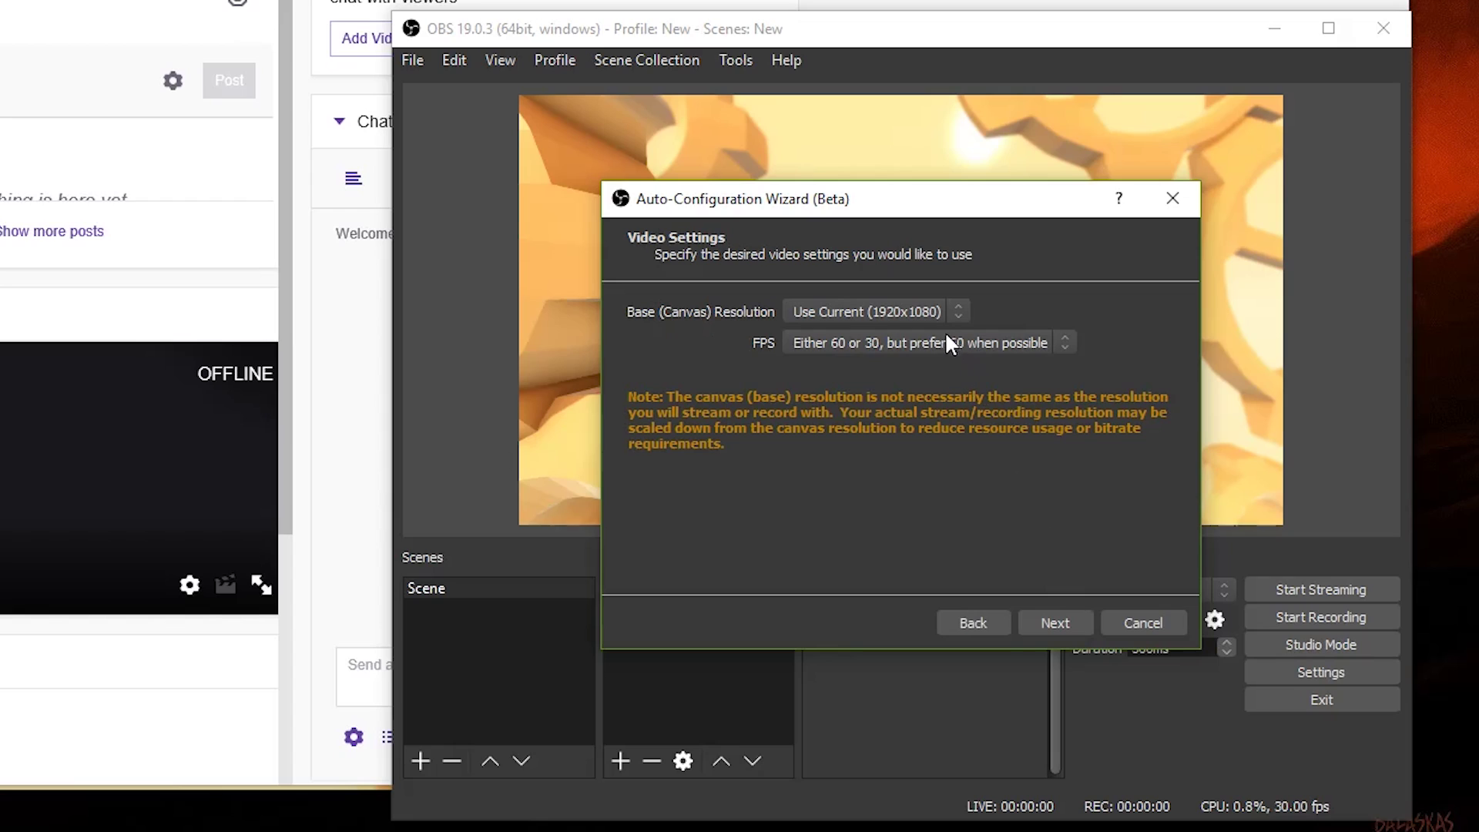
pyautogui.click(933, 312)
pyautogui.click(932, 311)
pyautogui.click(939, 344)
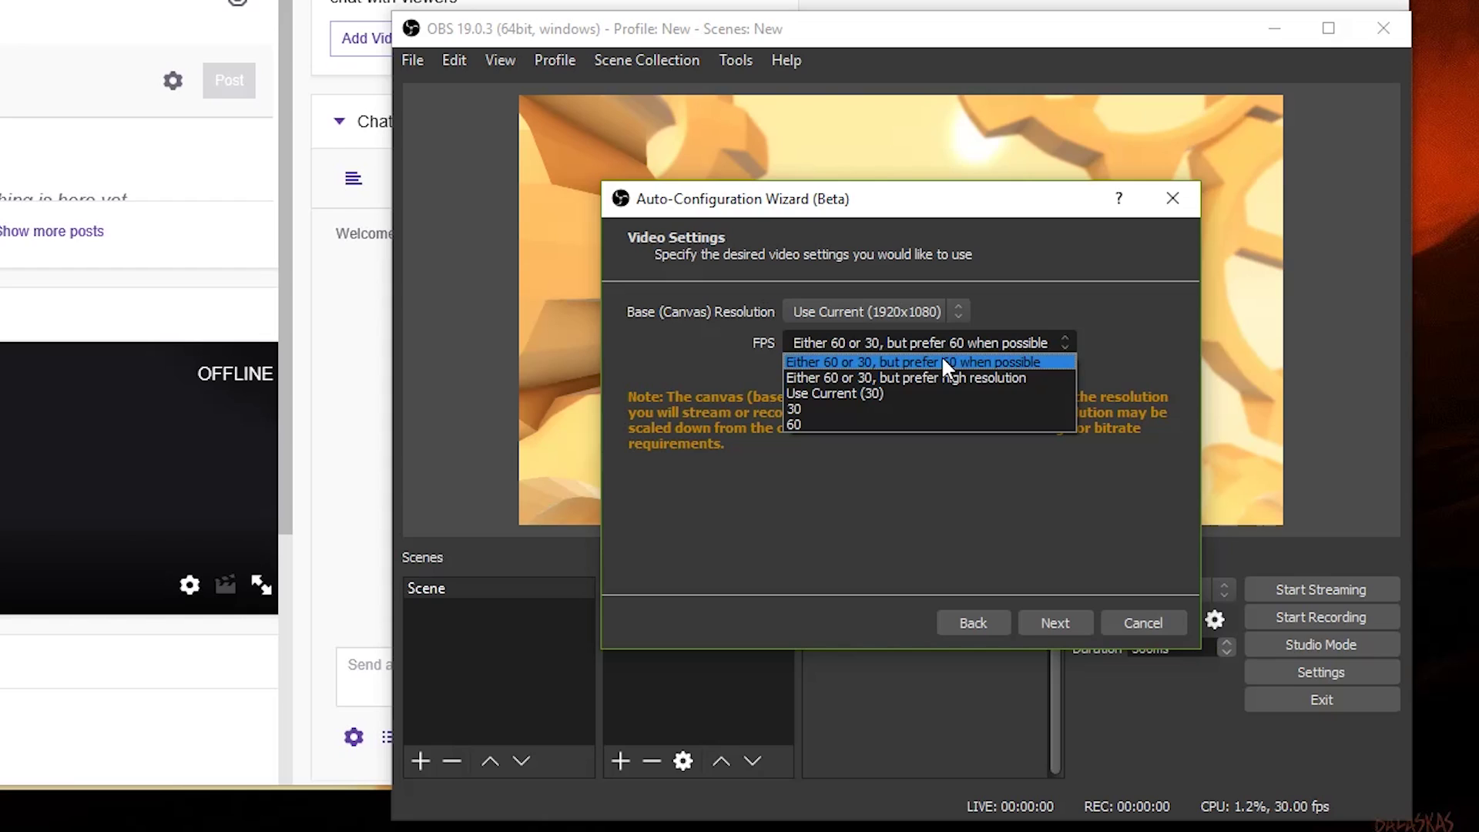
pyautogui.click(942, 358)
pyautogui.click(1043, 623)
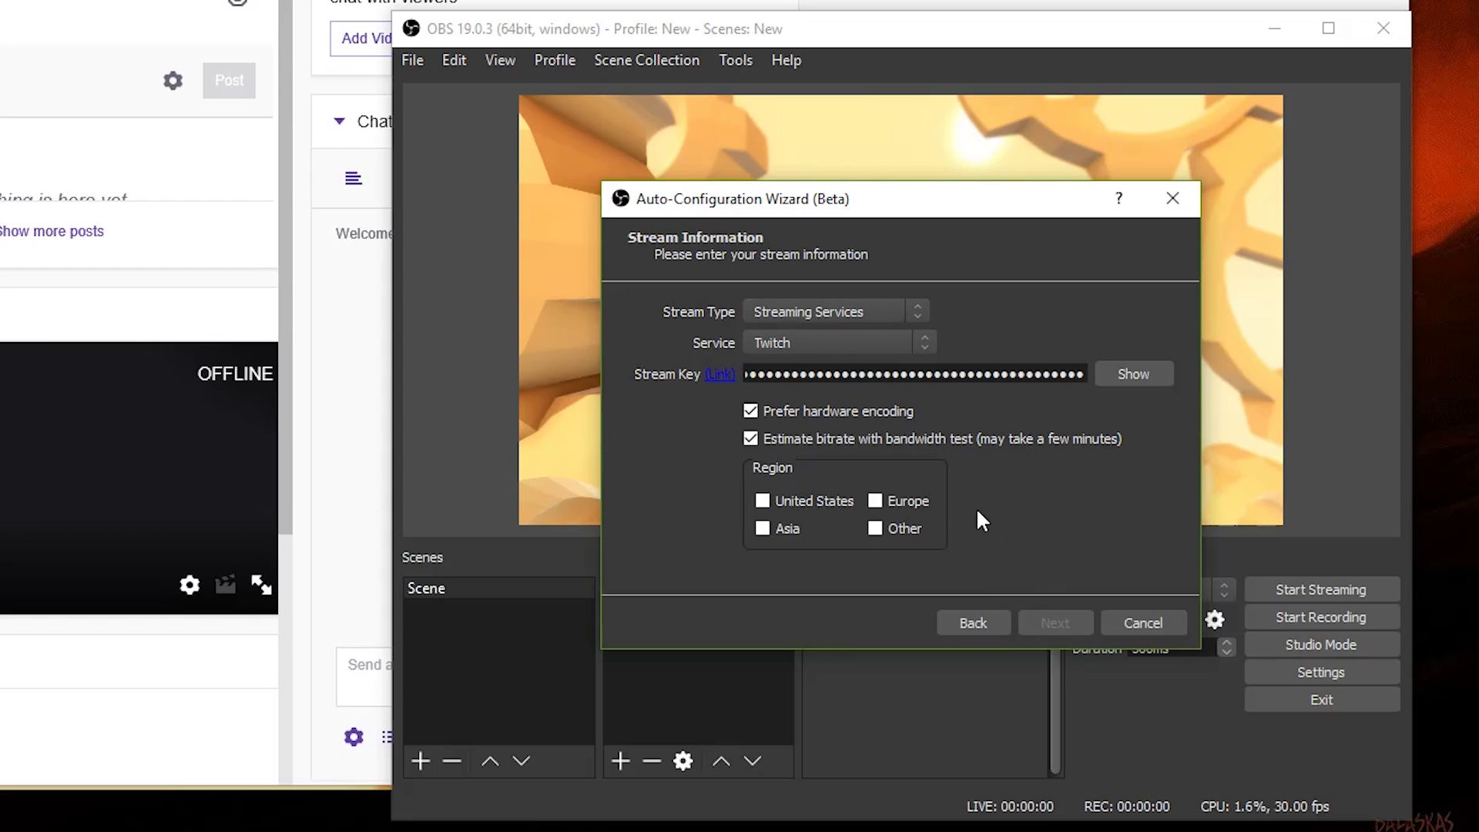
# Step: Choose the United States region, run the bandwidth test, and apply the recommended 3645 bitrate, 1280x720 settings
pyautogui.click(845, 508)
pyautogui.click(1033, 619)
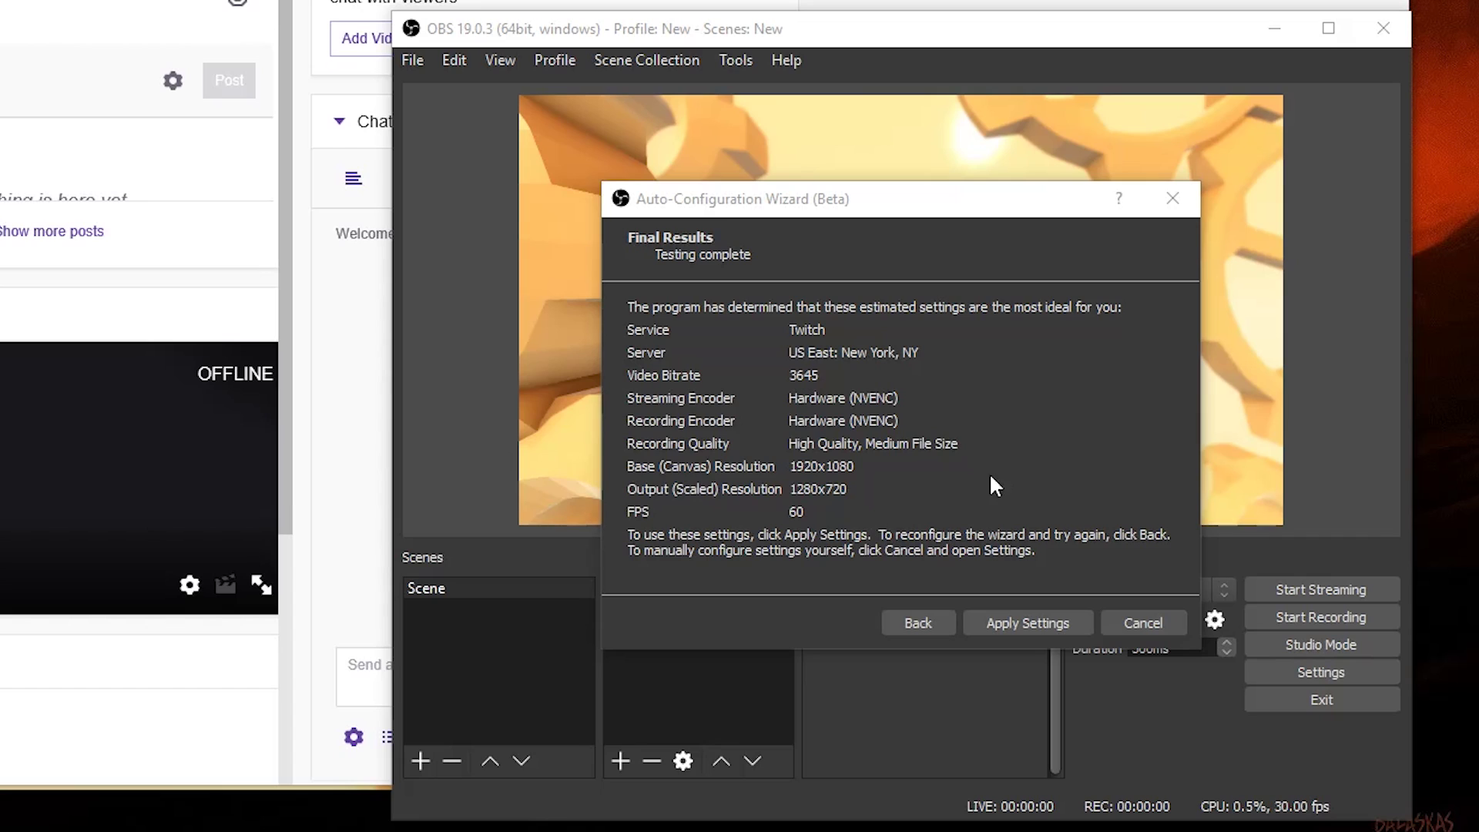
pyautogui.click(1004, 624)
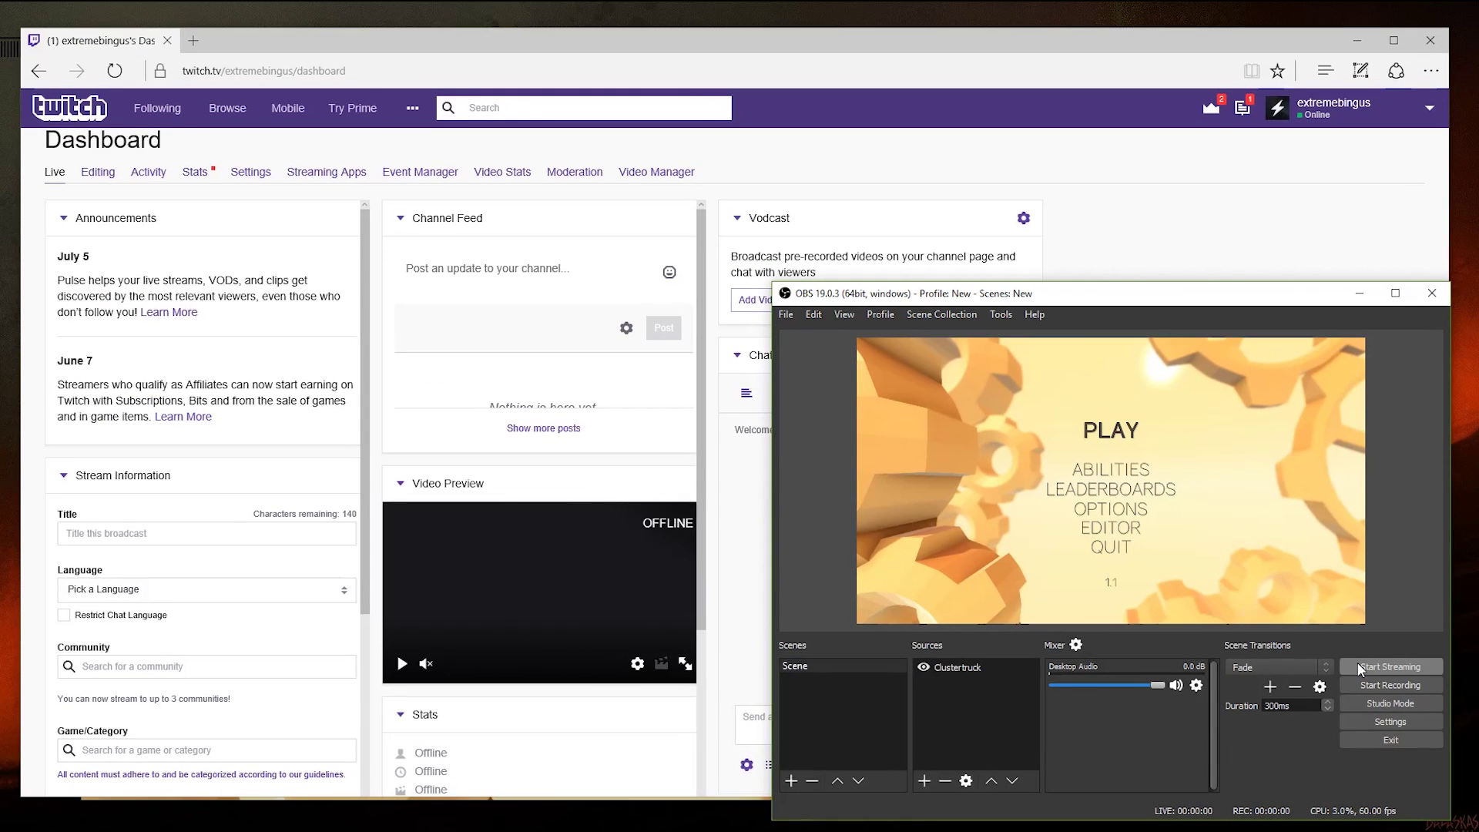
# Step: Start the live stream to Twitch from the OBS main window
pyautogui.click(1360, 668)
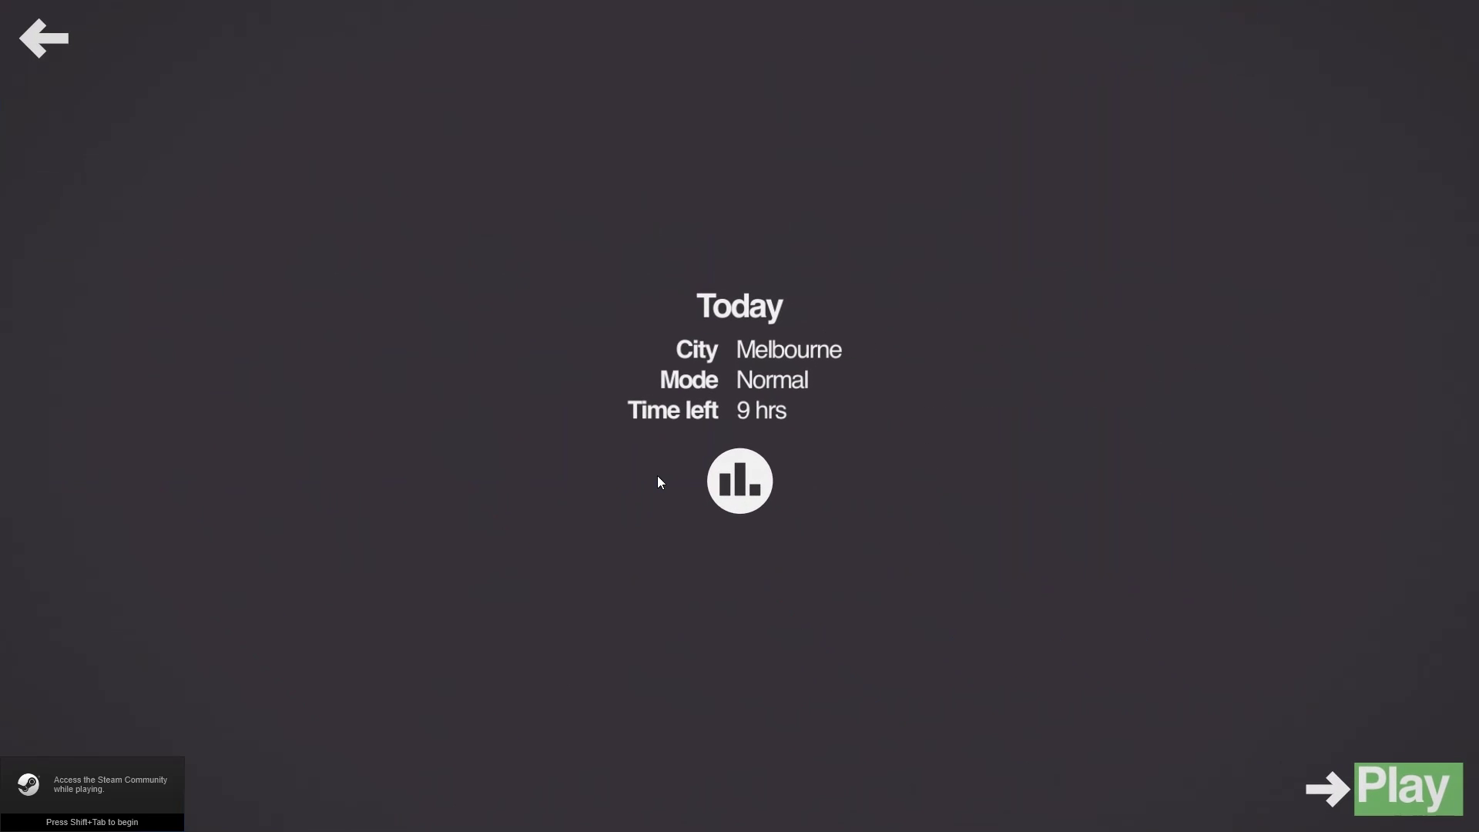
# Step: Create a window capture source named 'Mini Metro' for the game, then extend the blue line
pyautogui.click(37, 37)
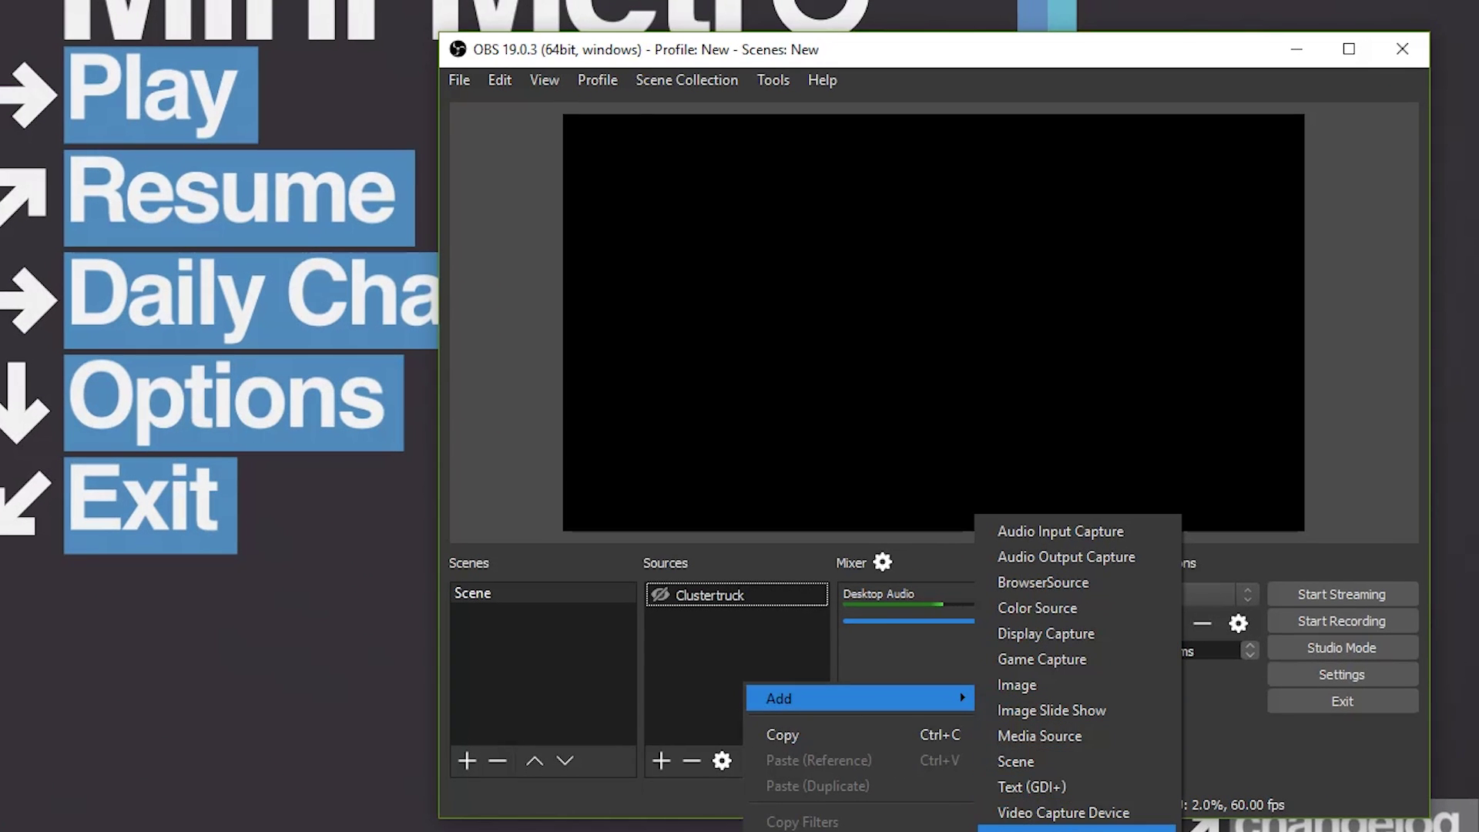
pyautogui.click(1066, 830)
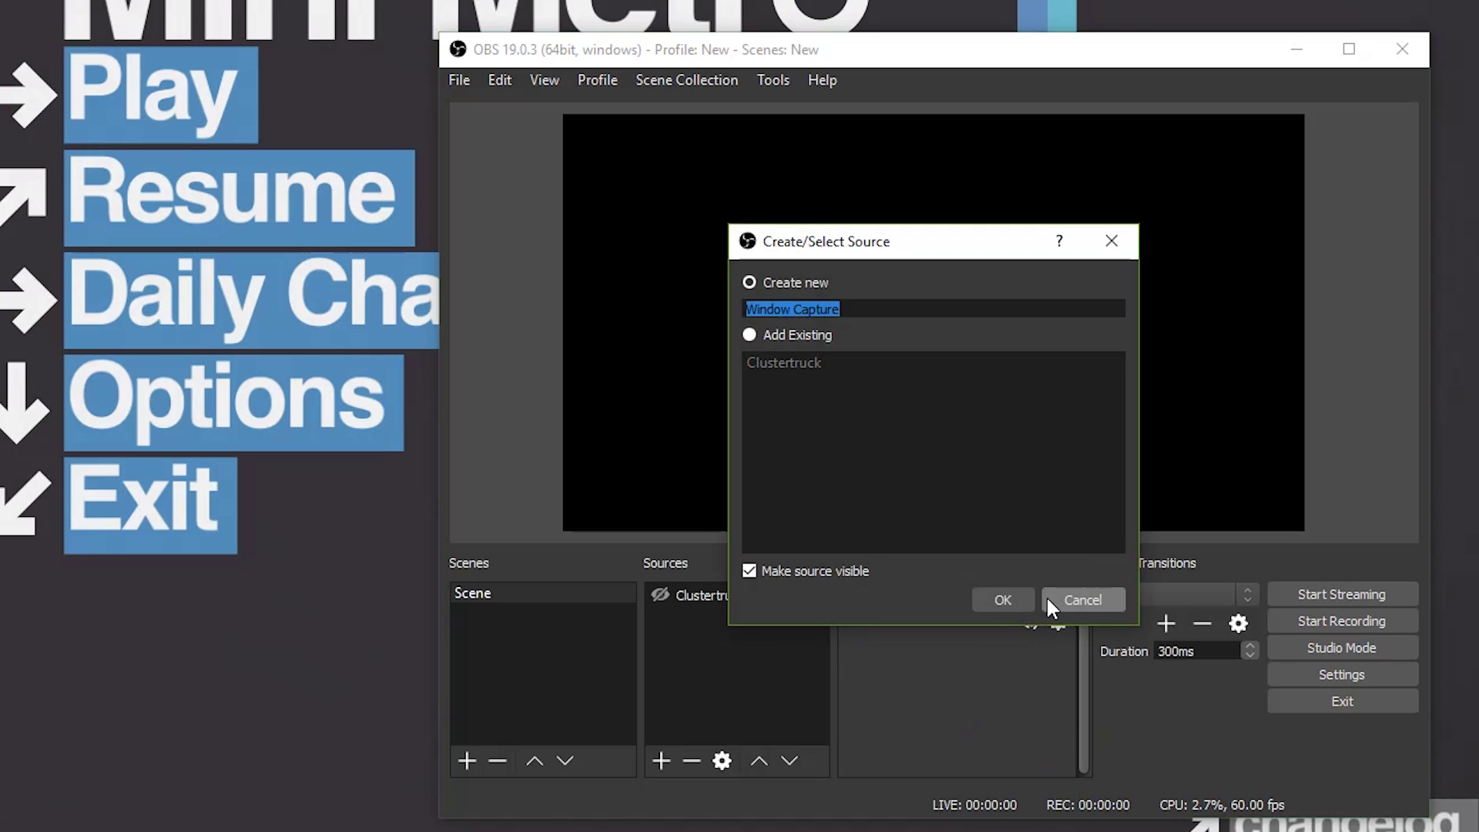
pyautogui.write('Mini Metro')
pyautogui.press('Return')
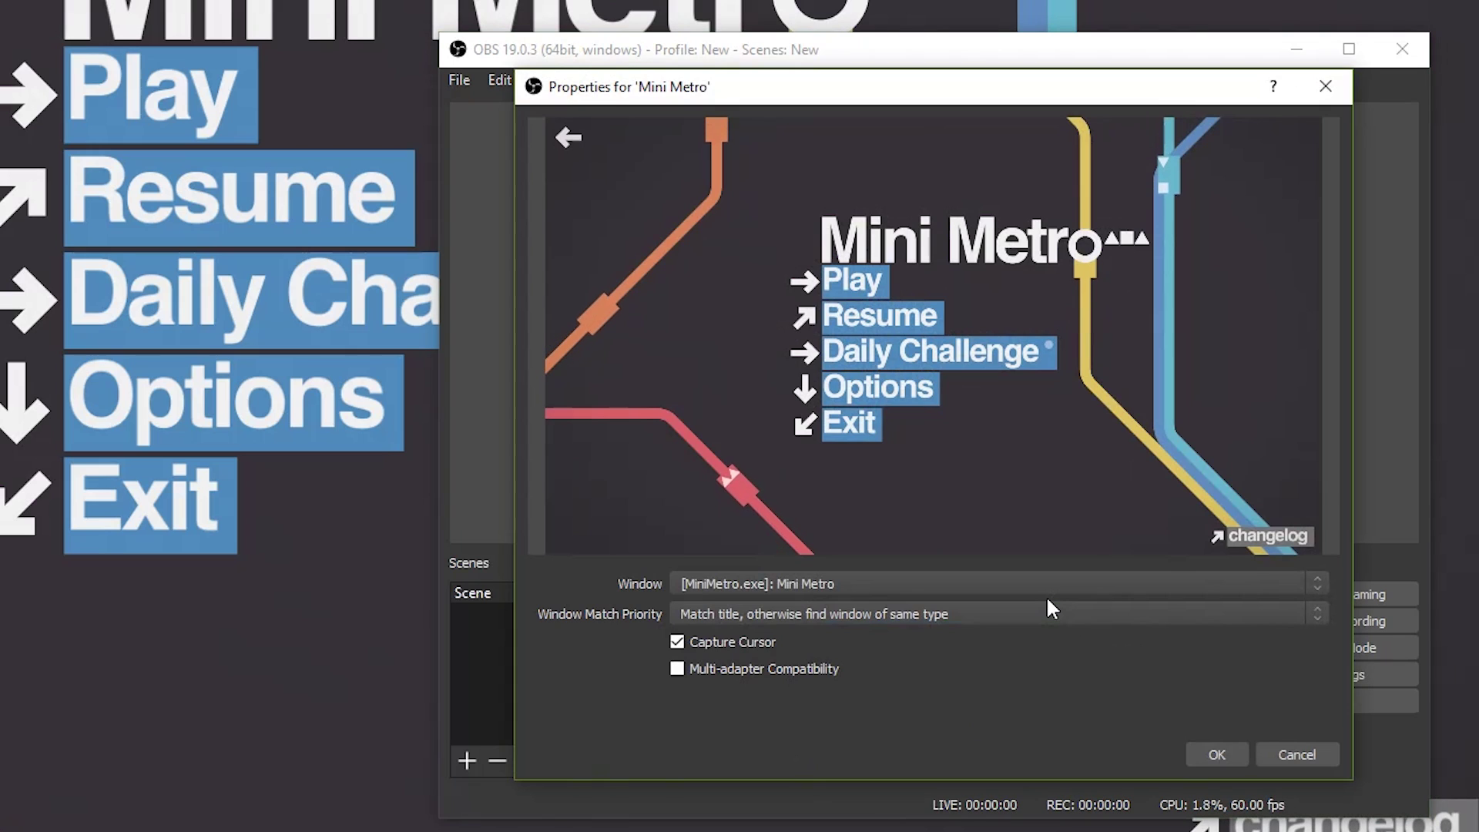
pyautogui.click(1216, 755)
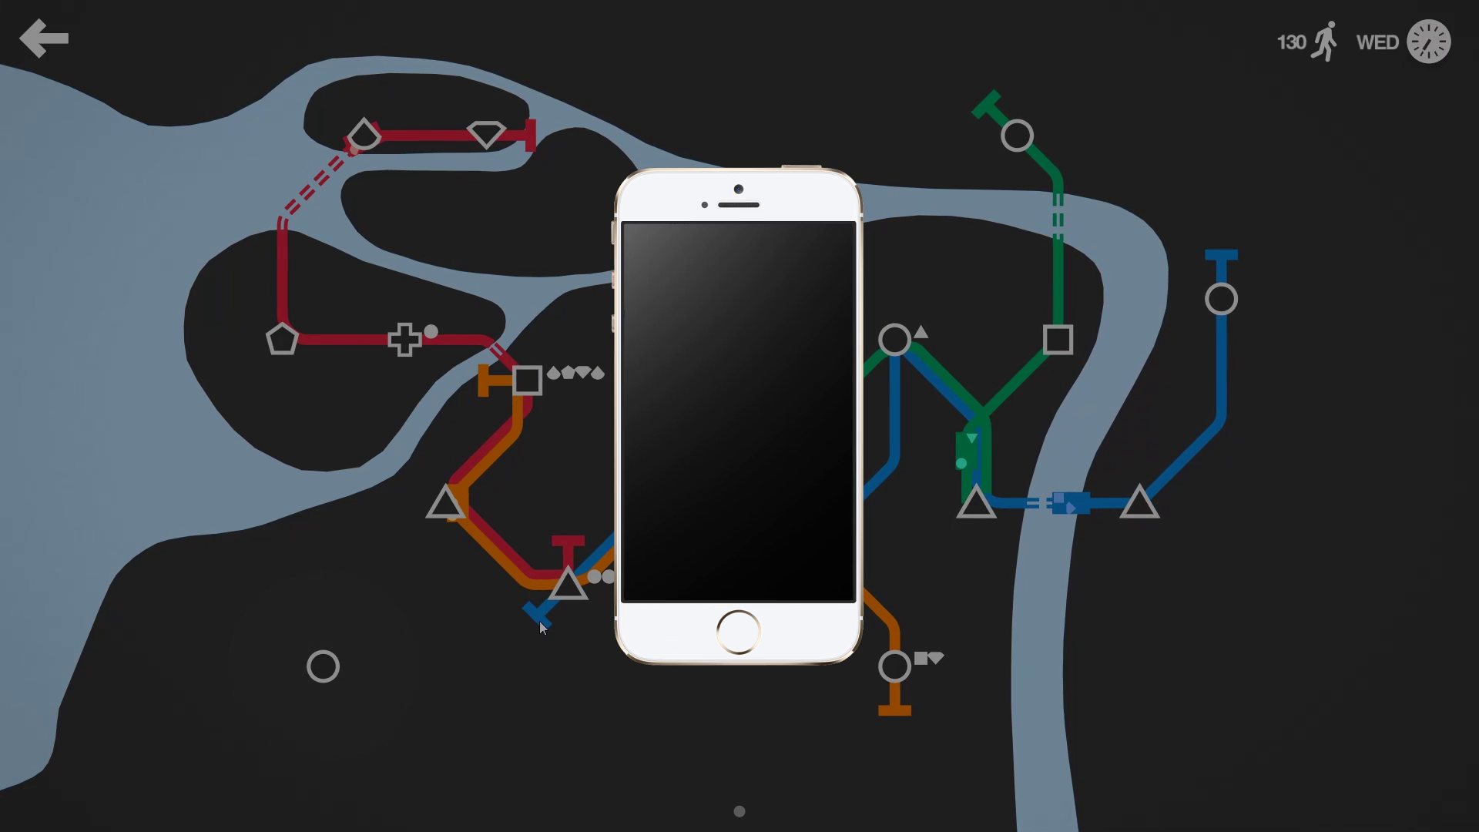
pyautogui.moveTo(539, 621); pyautogui.dragTo(322, 661)
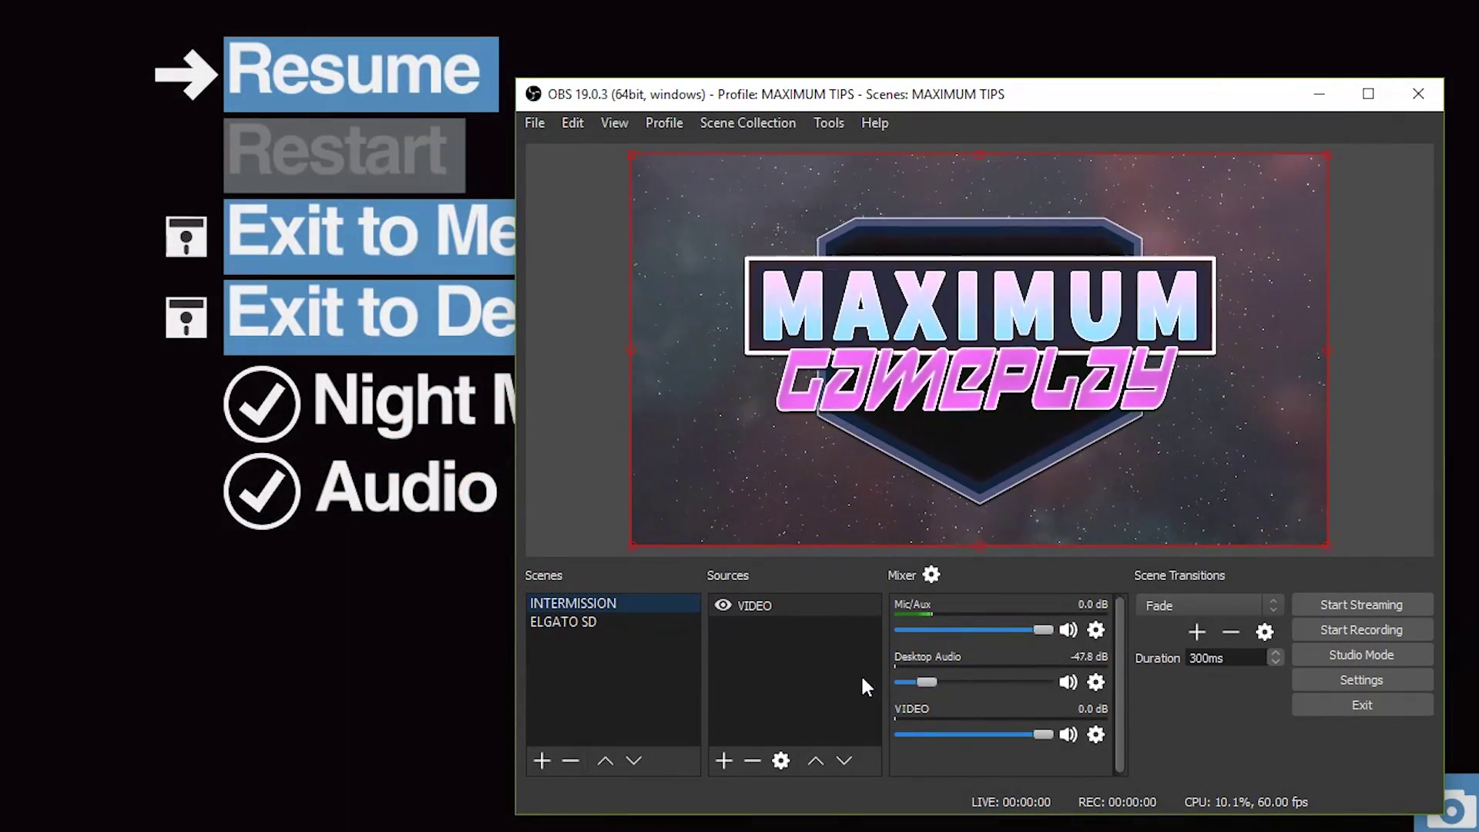
# Step: Mute Mic/Aux with Space, switch to ELGATO SD with F2, and return to INTERMISSION with F1
pyautogui.click(805, 701)
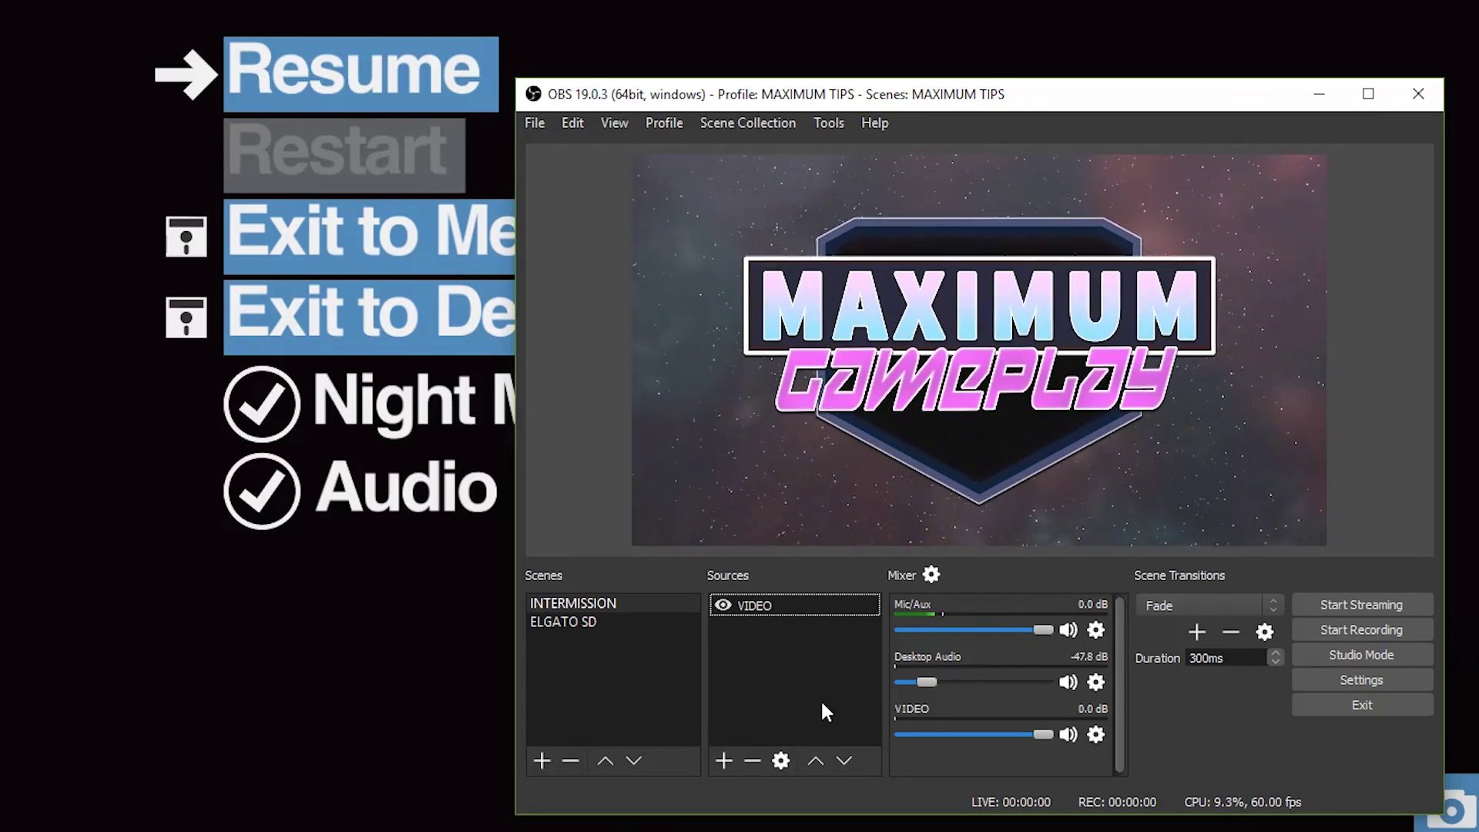
pyautogui.press('space')
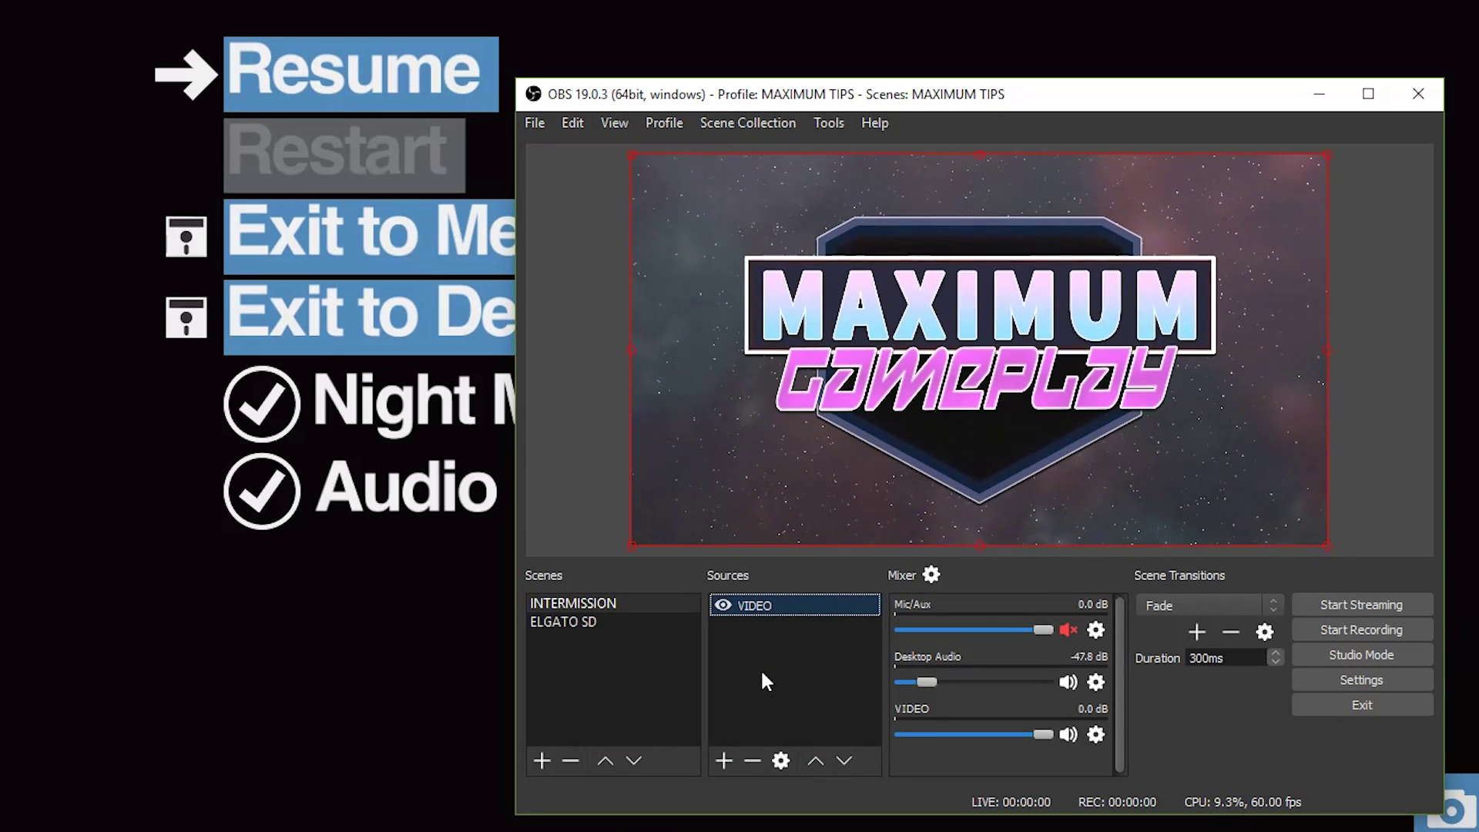
pyautogui.press('F2')
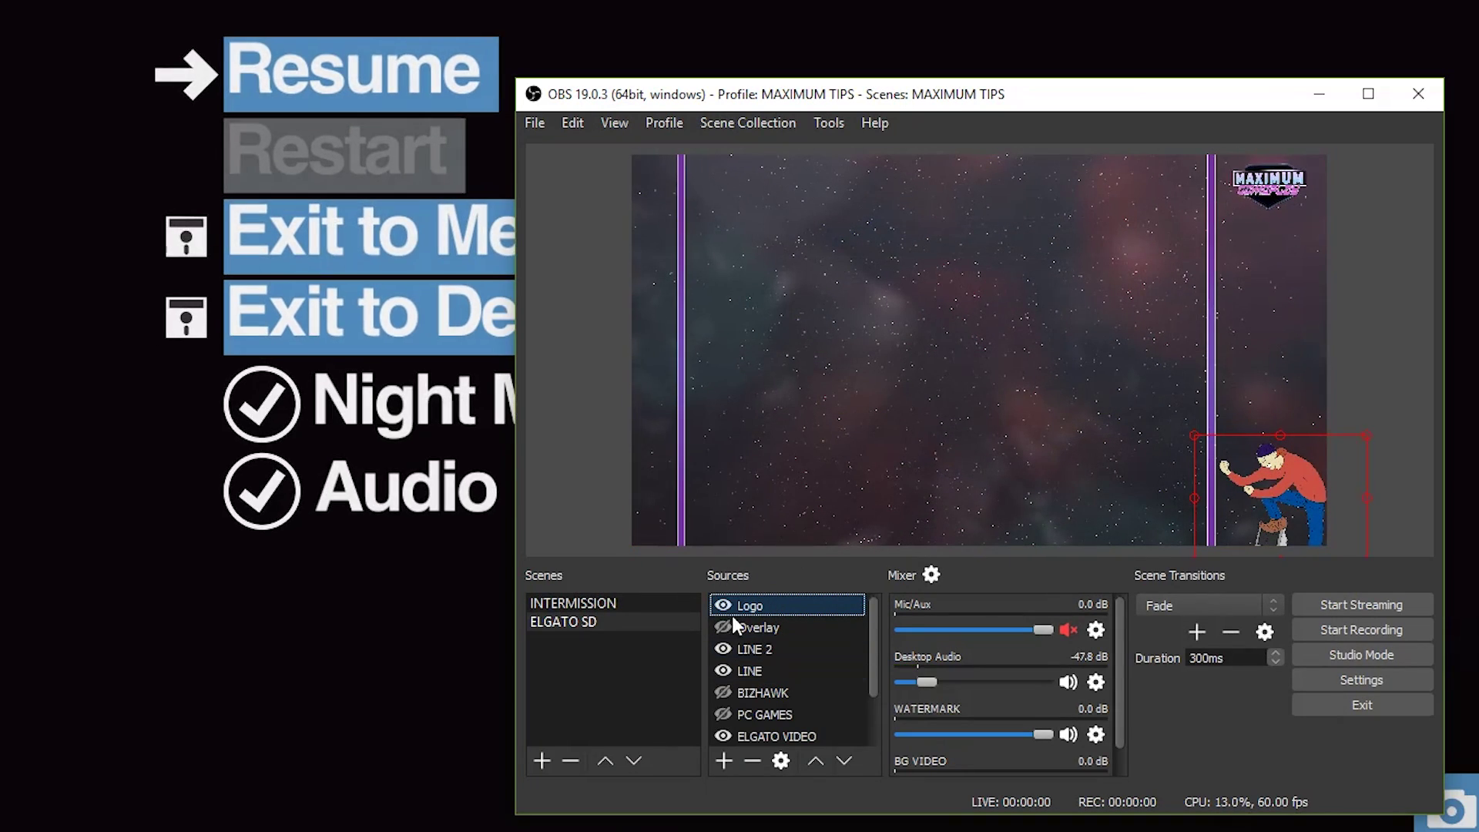
pyautogui.press('F1')
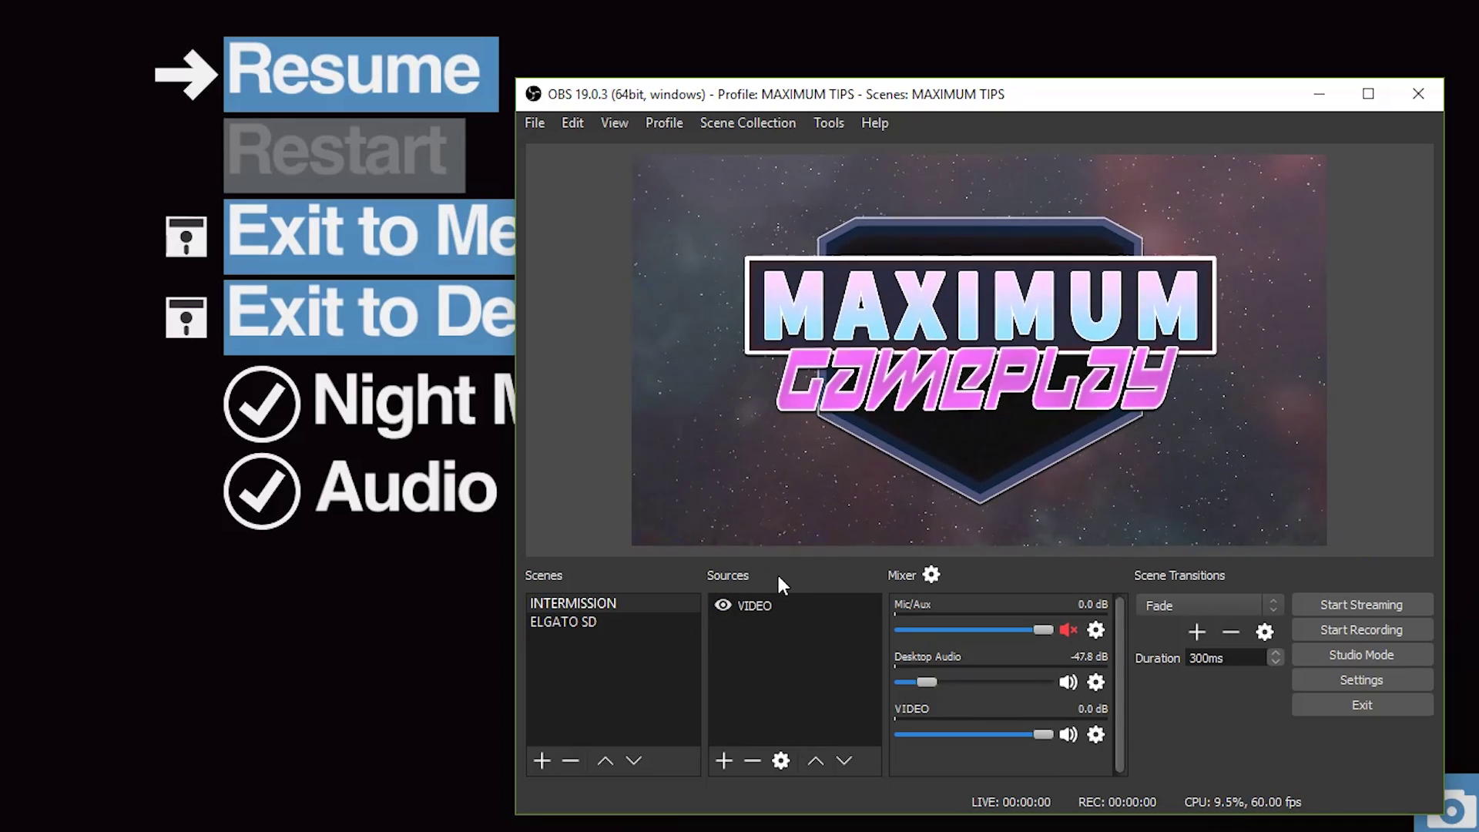
pyautogui.click(774, 605)
# Step: Check the VIDEO source properties without changes, then switch to the ELGATO SD scene with the 2 key
pyautogui.rightClick(774, 604)
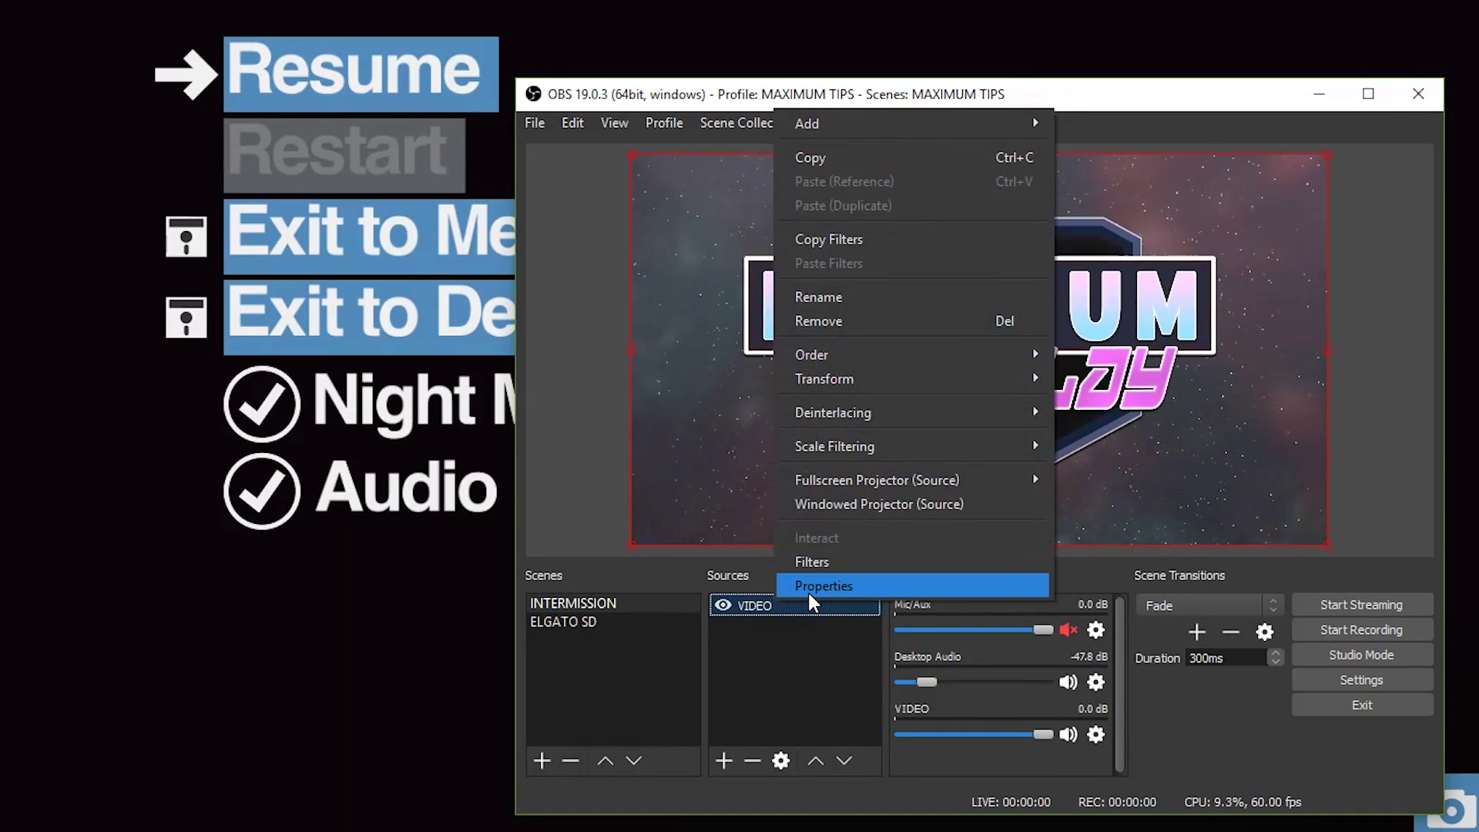
pyautogui.click(809, 593)
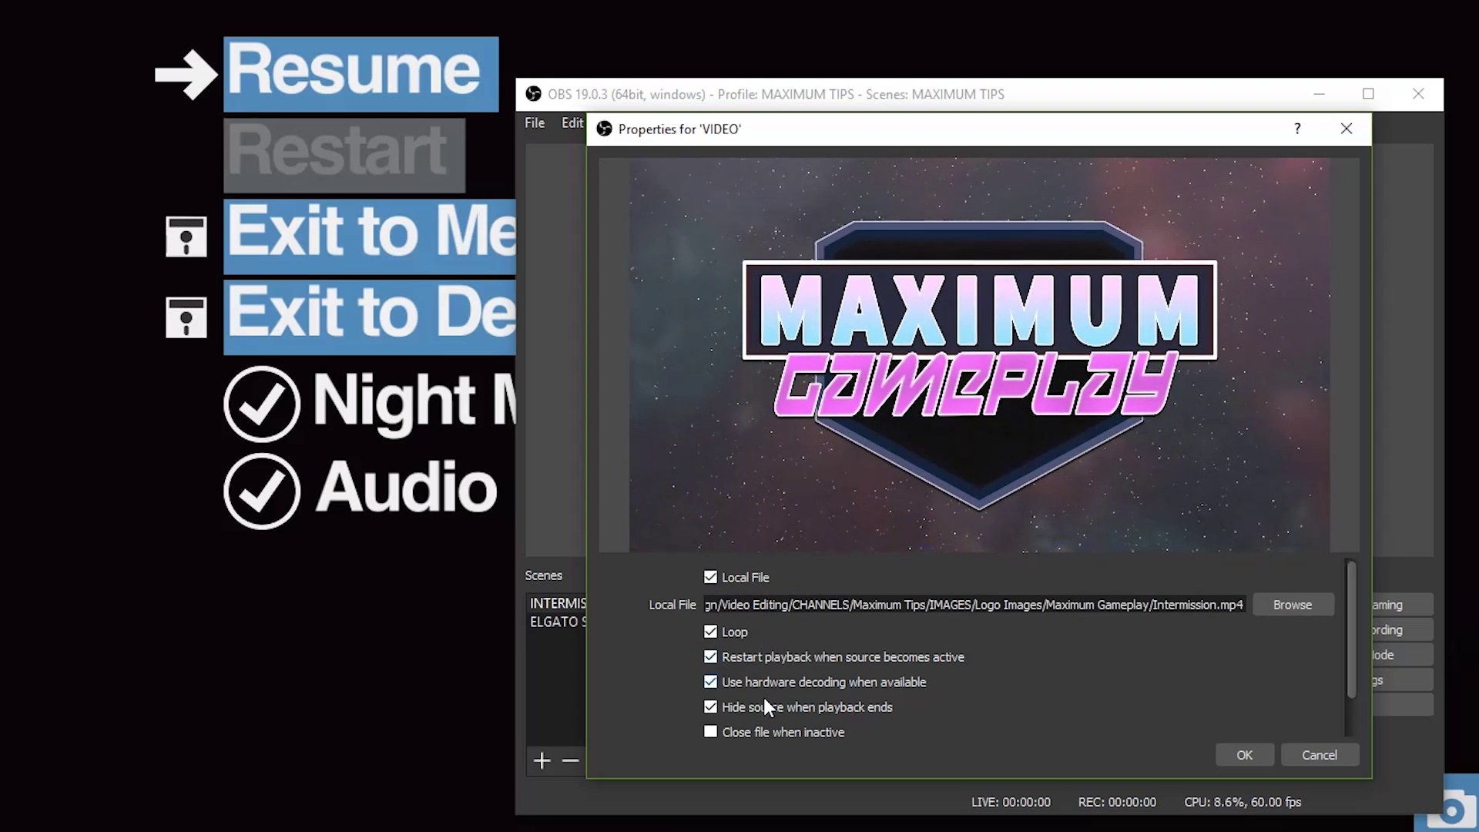
pyautogui.click(1301, 754)
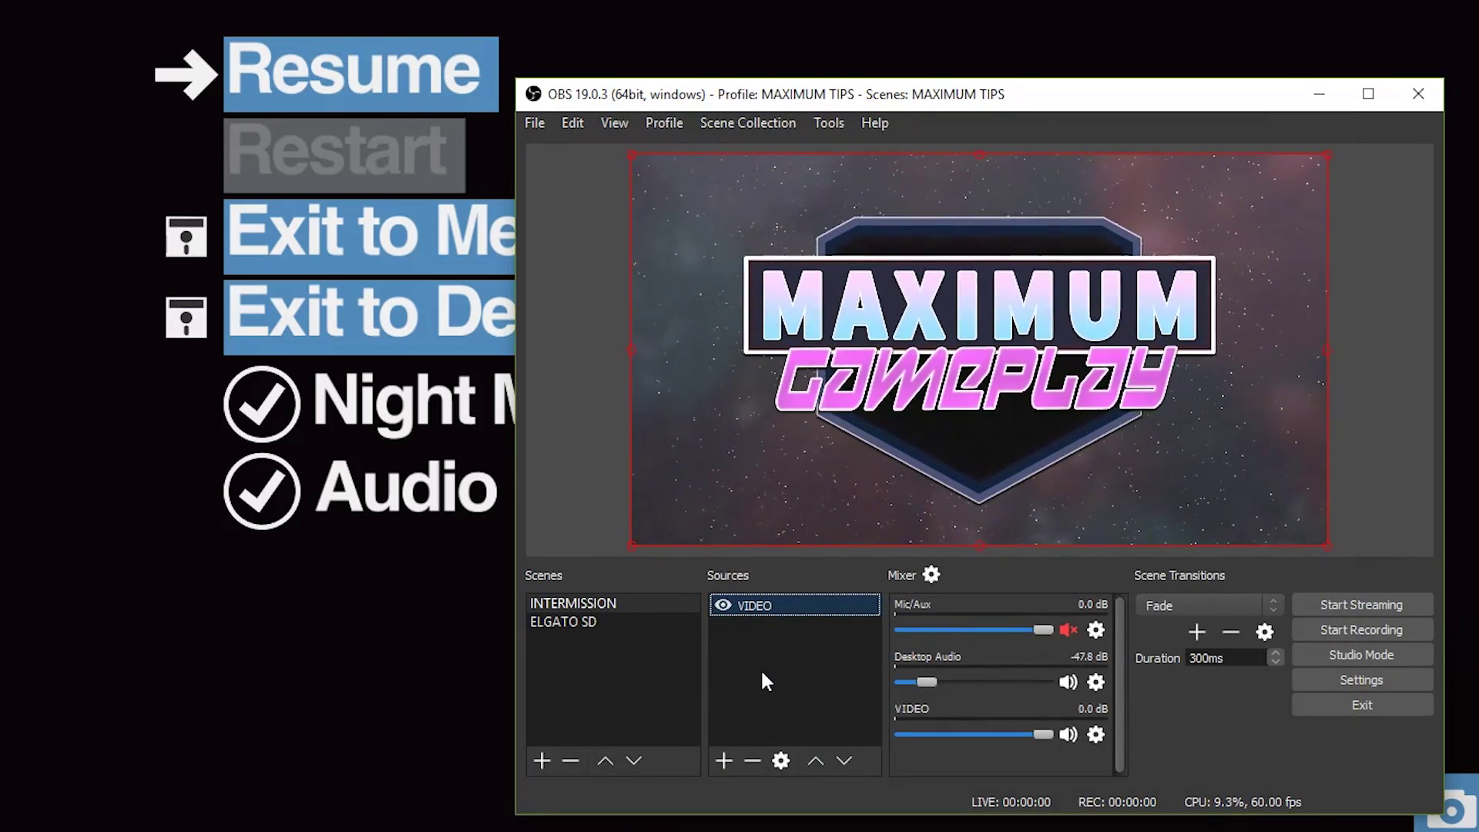
pyautogui.press('2')
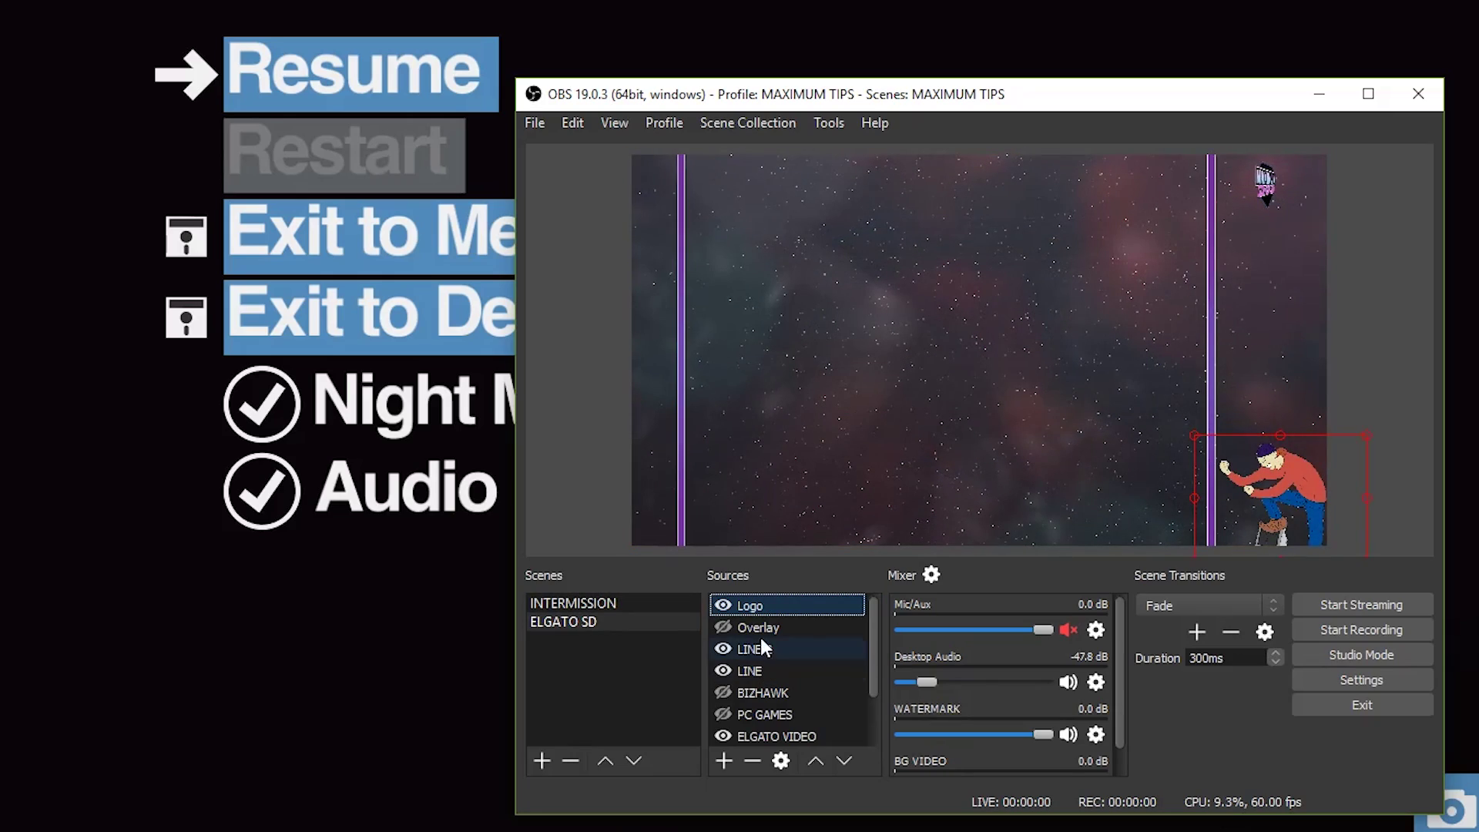